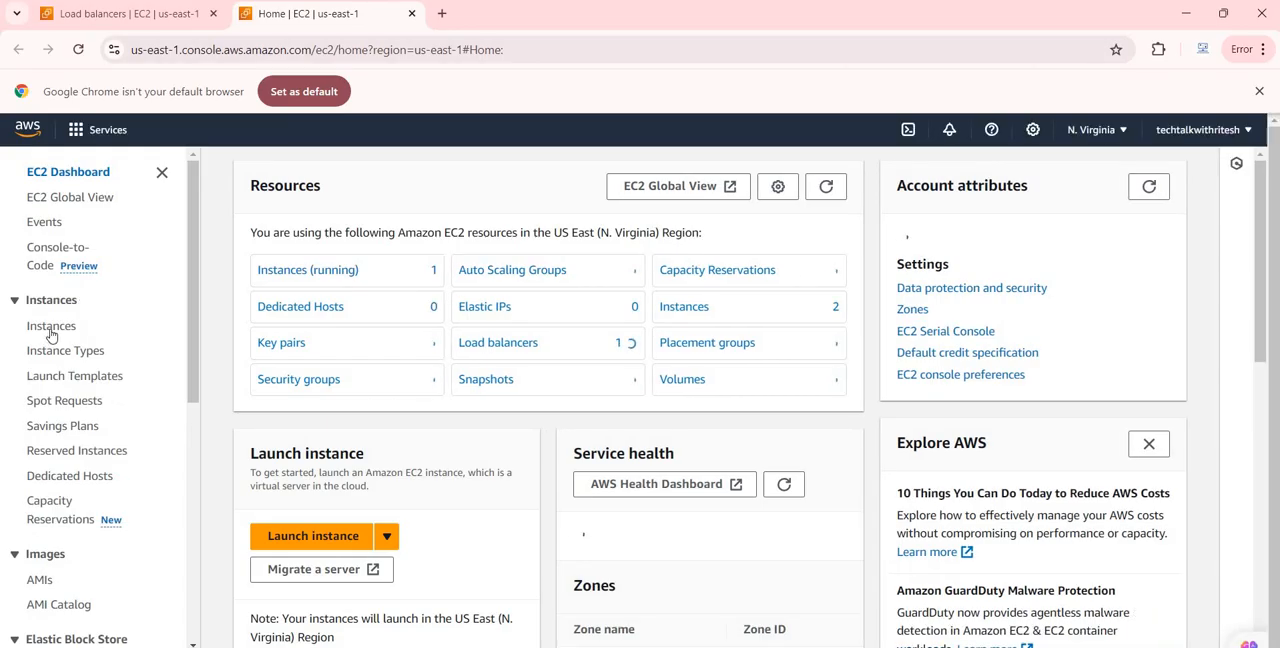
Start the stopped EC2 Instance 2 from the EC2 instances list
{"action": "left_click", "coordinate": [51, 327]}
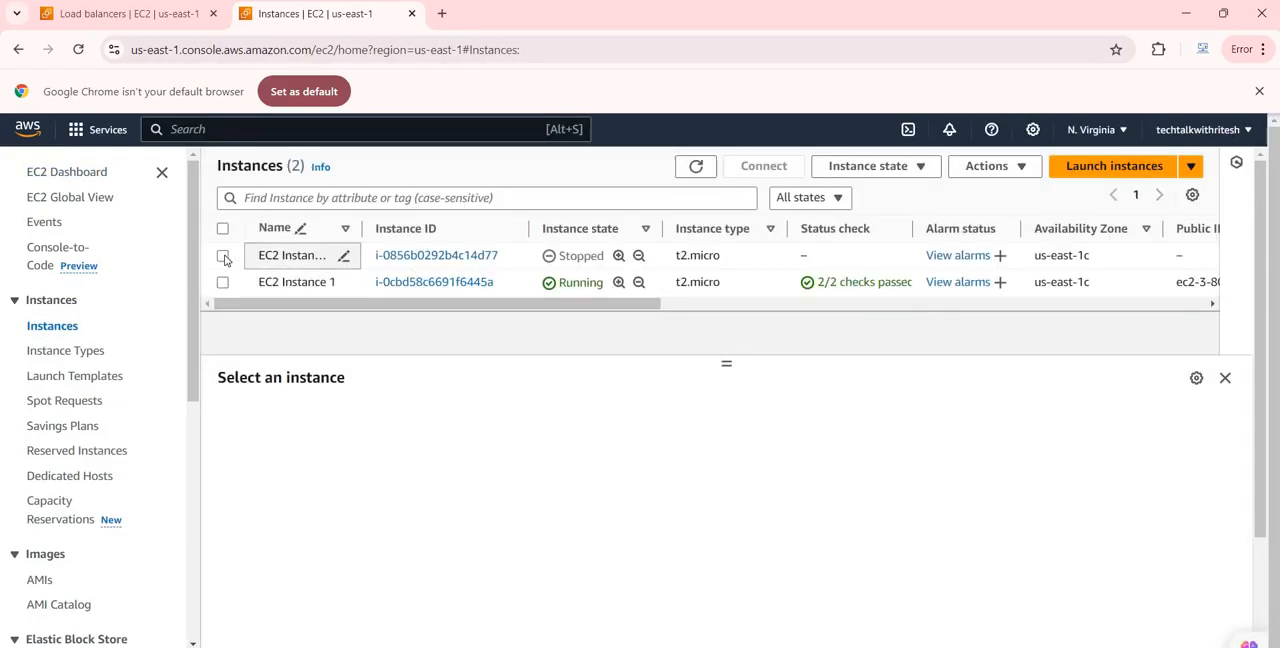
{"action": "left_click", "coordinate": [224, 257]}
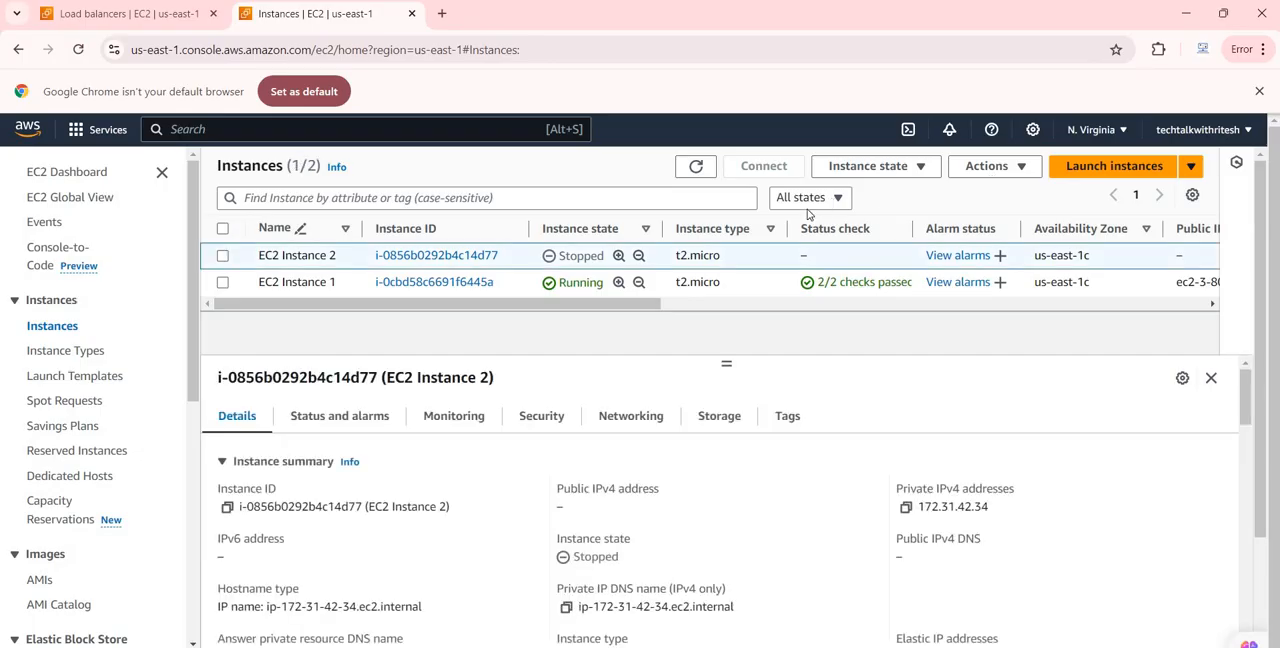
{"action": "left_click", "coordinate": [897, 170]}
{"action": "left_click", "coordinate": [756, 378]}
Begin creating a new load balancer of the Network Load Balancer type
{"action": "left_click", "coordinate": [118, 22]}
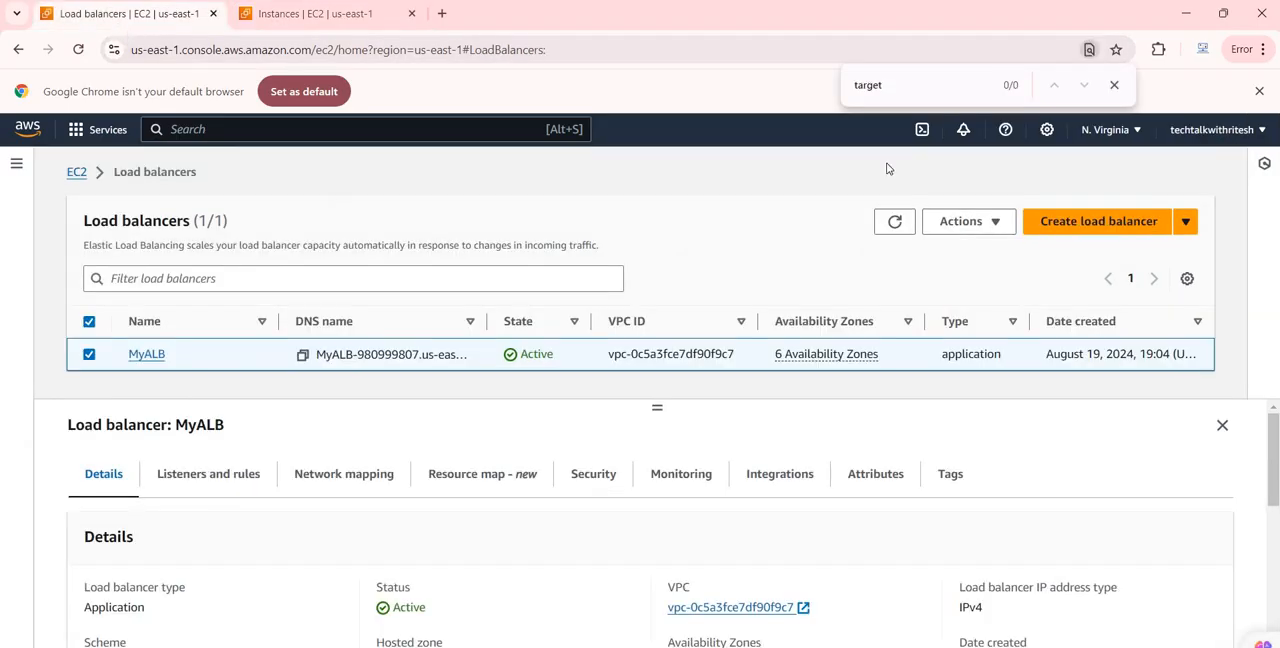
{"action": "left_click", "coordinate": [1134, 229]}
{"action": "scroll", "coordinate": [392, 361], "scroll_direction": "down", "scroll_amount": 4}
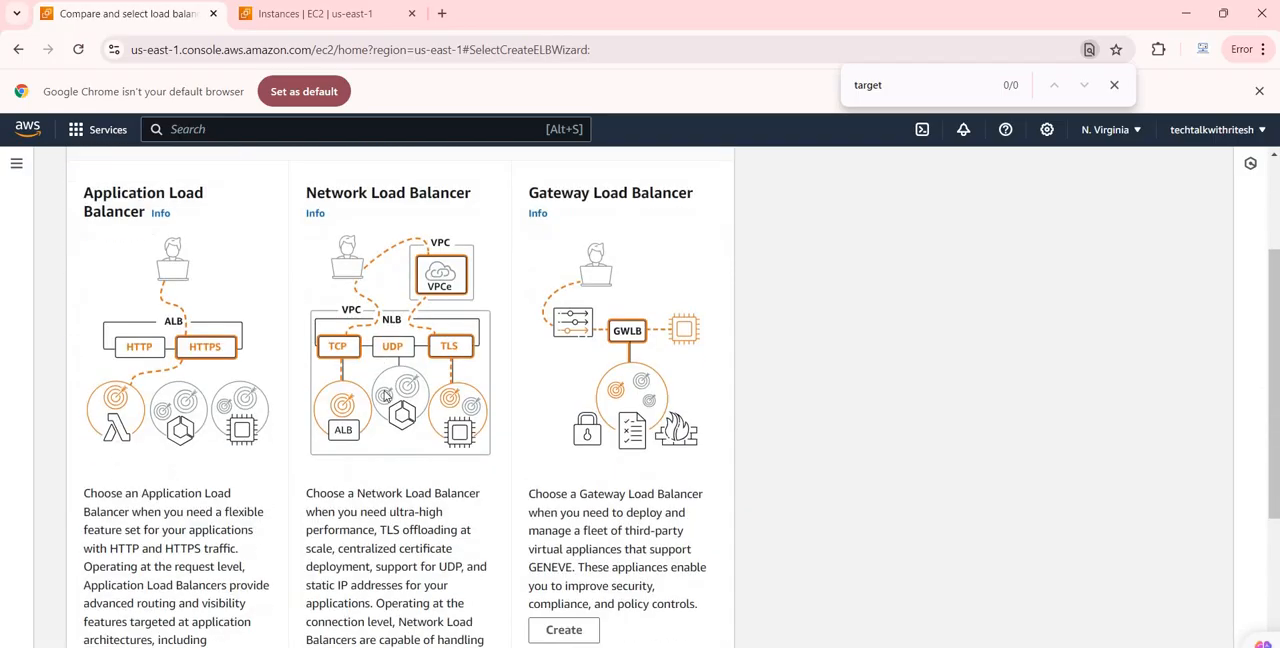
{"action": "scroll", "coordinate": [394, 264], "scroll_direction": "up", "scroll_amount": 1}
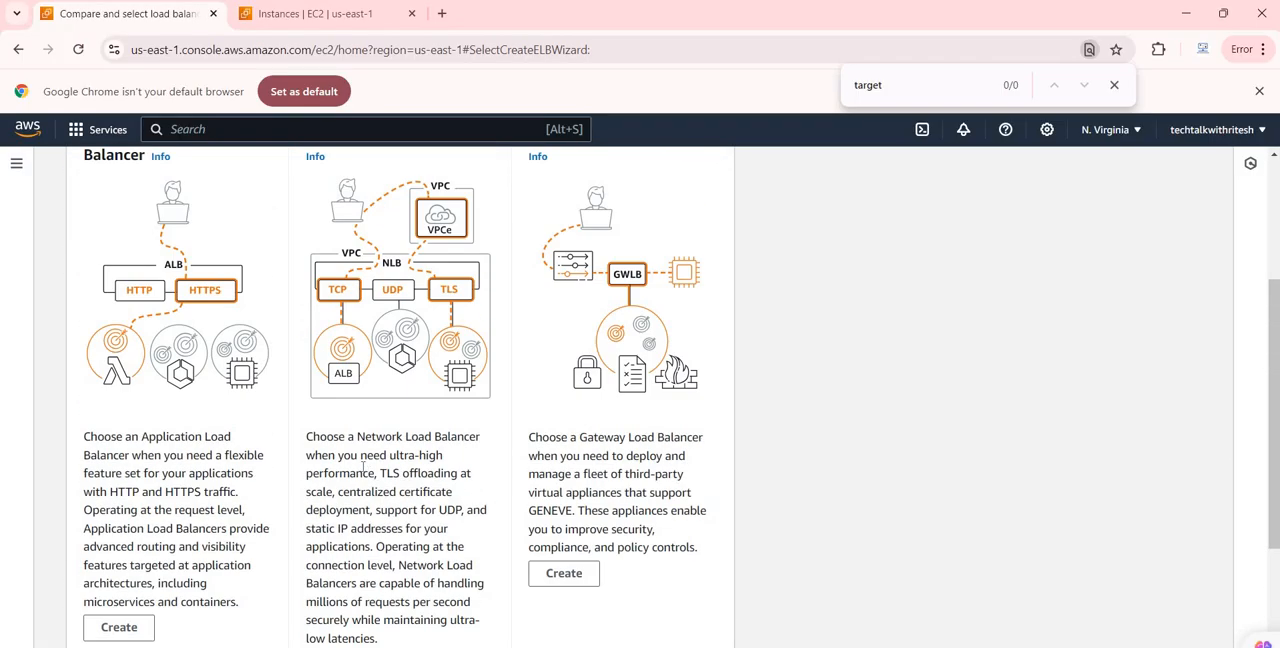
{"action": "scroll", "coordinate": [394, 264], "scroll_direction": "down", "scroll_amount": 1}
{"action": "left_click", "coordinate": [341, 497]}
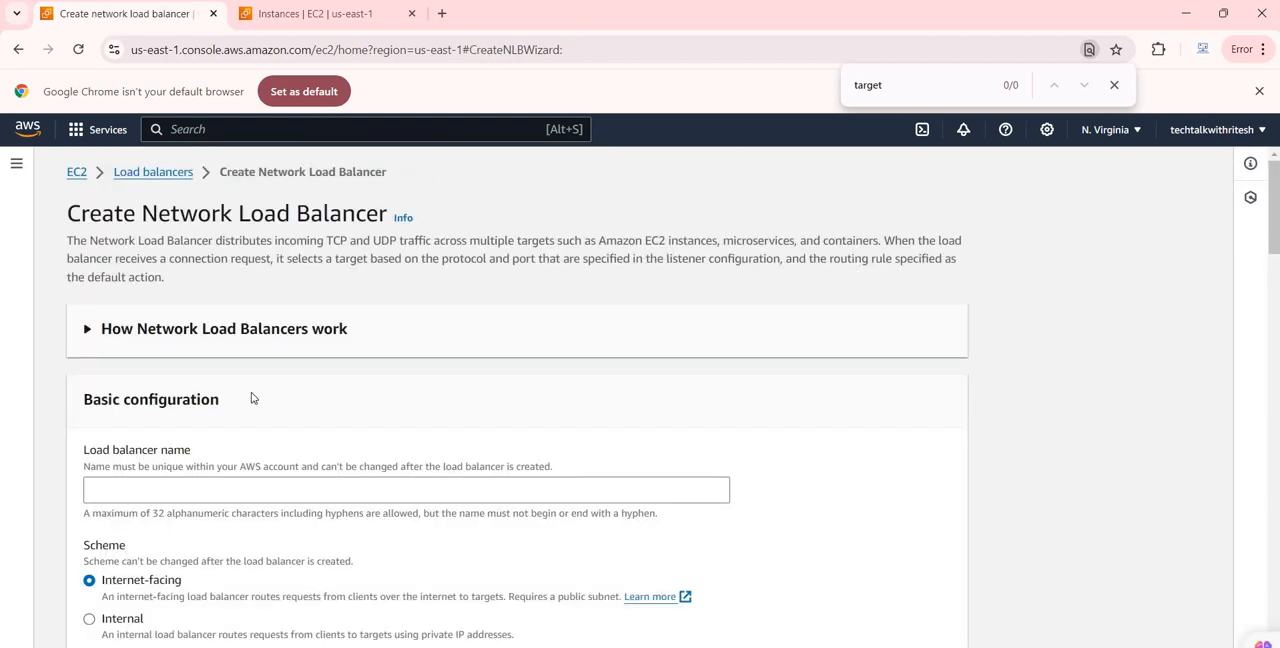
Name the network load balancer MyNLB in its basic configuration
{"action": "scroll", "coordinate": [135, 405], "scroll_direction": "down", "scroll_amount": 1}
{"action": "left_click", "coordinate": [135, 405]}
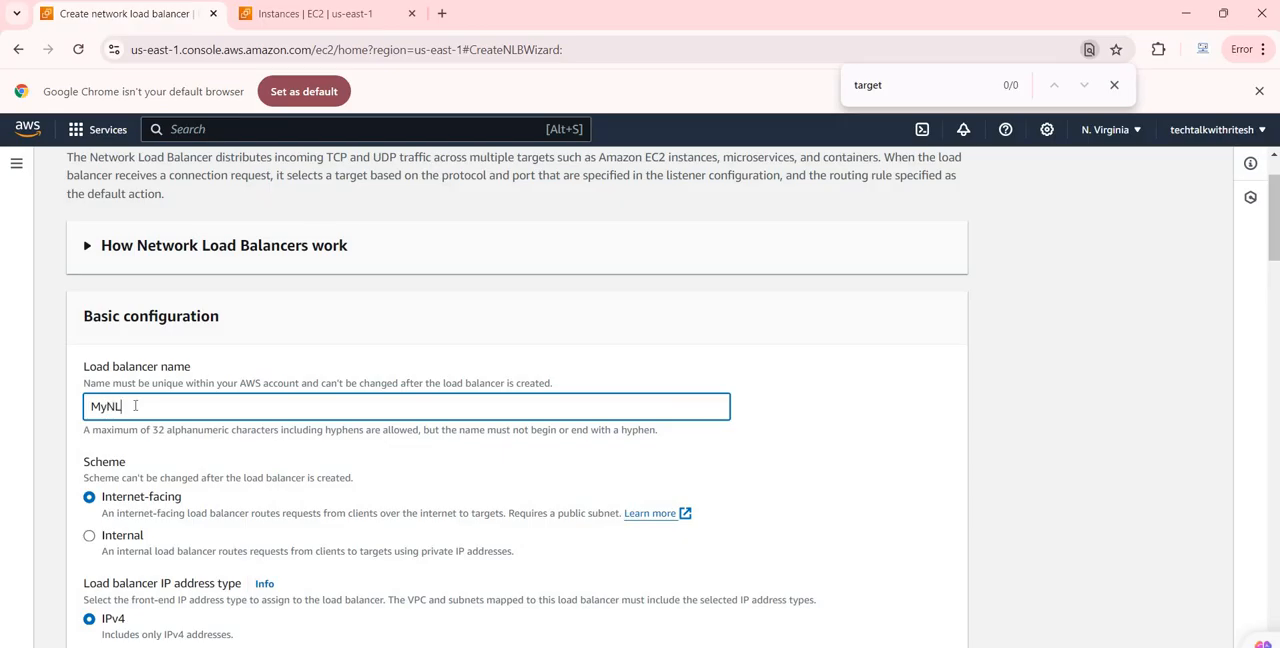
{"action": "scroll", "coordinate": [130, 466], "scroll_direction": "down", "scroll_amount": 3}
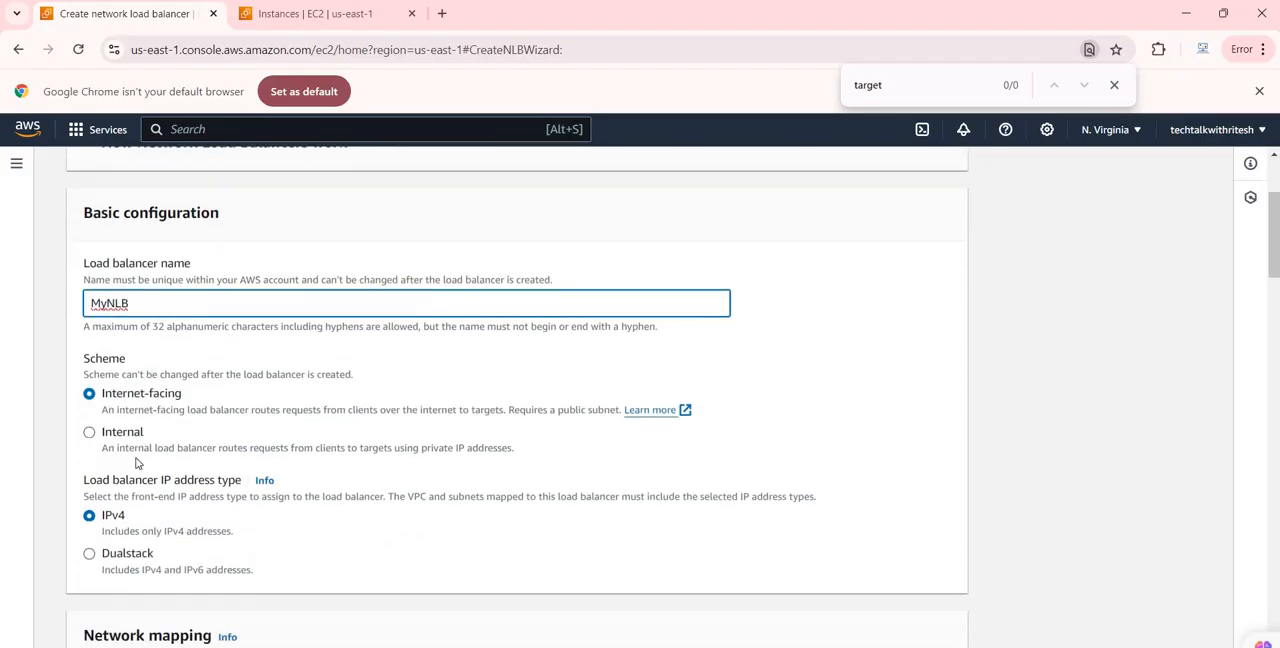
Enable all six Availability Zones, us-east-1a through us-east-1f, in the load balancer's network mapping
{"action": "scroll", "coordinate": [150, 467], "scroll_direction": "down", "scroll_amount": 5}
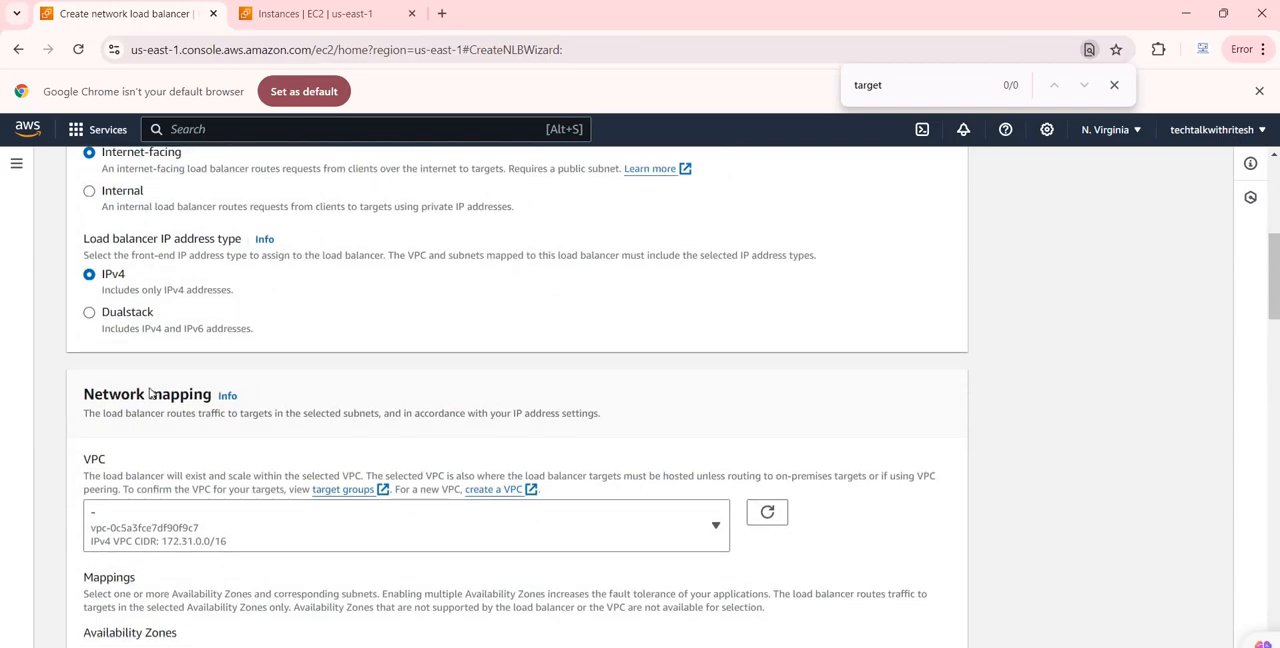
{"action": "scroll", "coordinate": [85, 420], "scroll_direction": "down", "scroll_amount": 1}
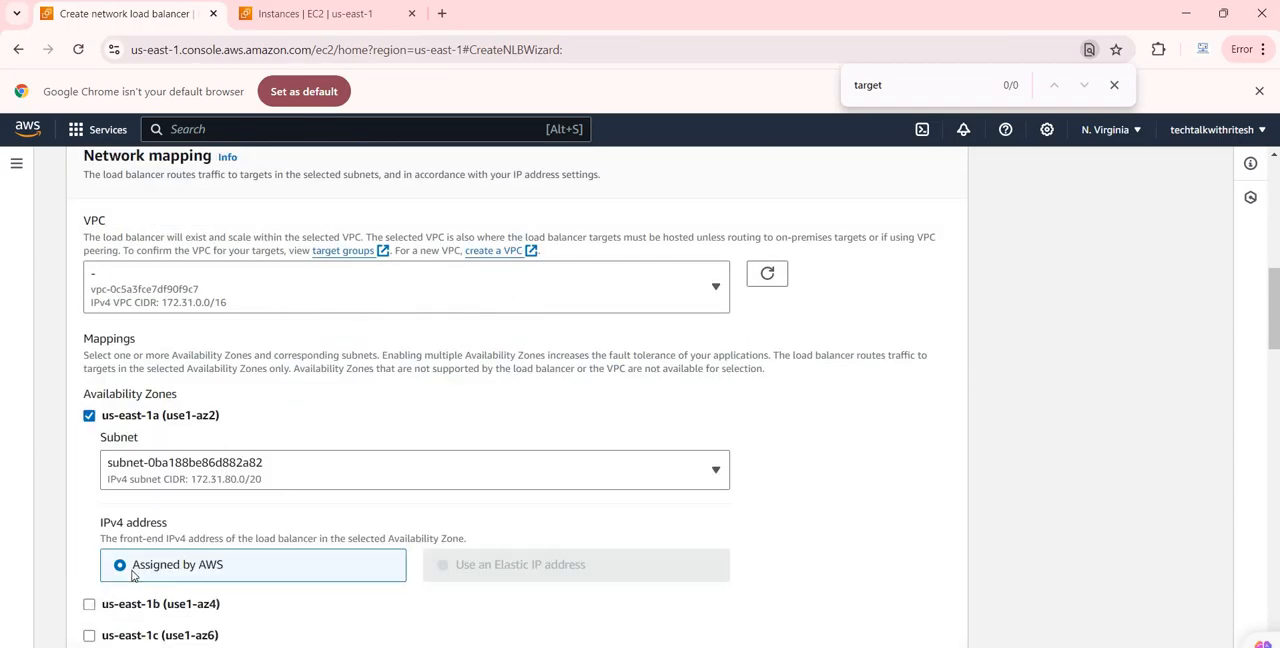
{"action": "left_click", "coordinate": [89, 604]}
{"action": "scroll", "coordinate": [100, 531], "scroll_direction": "down", "scroll_amount": 2}
{"action": "scroll", "coordinate": [95, 395], "scroll_direction": "down", "scroll_amount": 3}
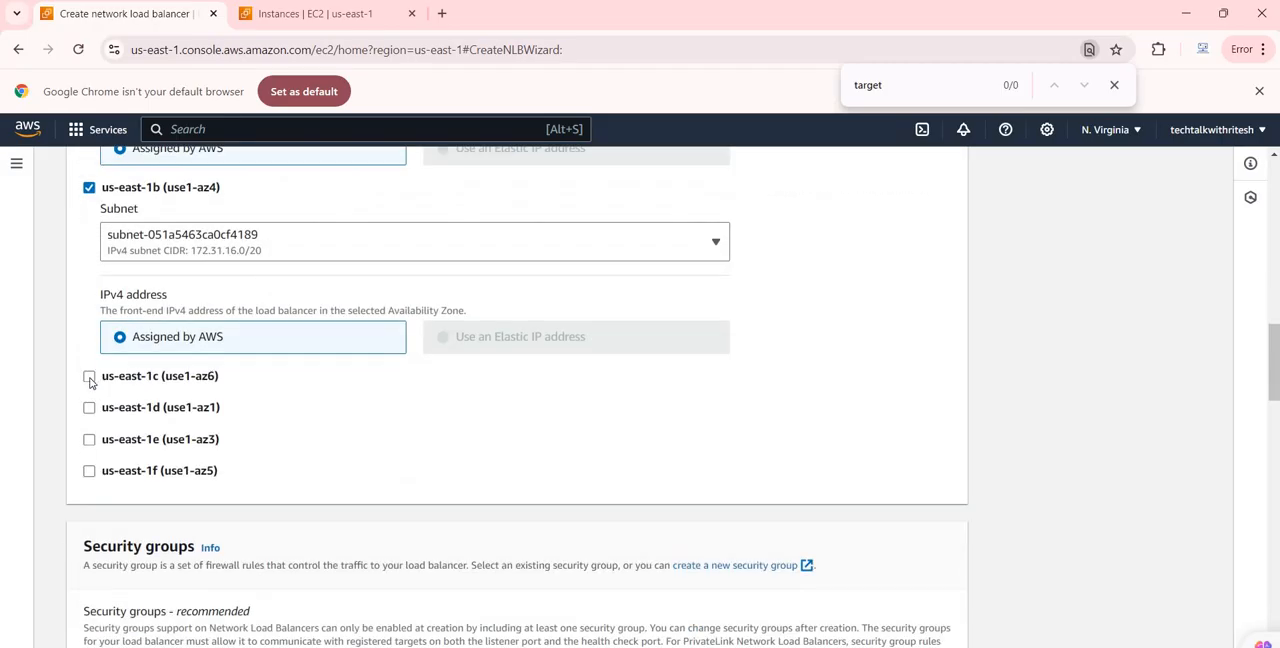
{"action": "left_click", "coordinate": [89, 377]}
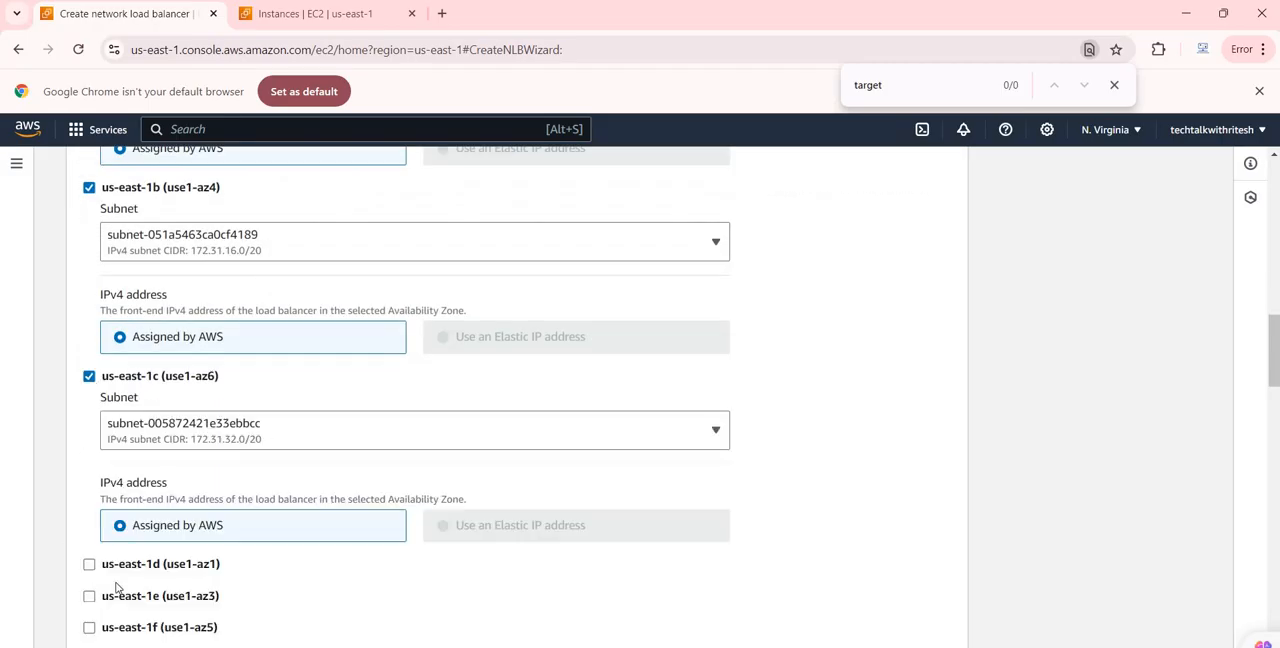
{"action": "left_click", "coordinate": [89, 564]}
{"action": "scroll", "coordinate": [88, 570], "scroll_direction": "down", "scroll_amount": 3}
{"action": "left_click", "coordinate": [89, 502]}
{"action": "scroll", "coordinate": [89, 490], "scroll_direction": "down", "scroll_amount": 3}
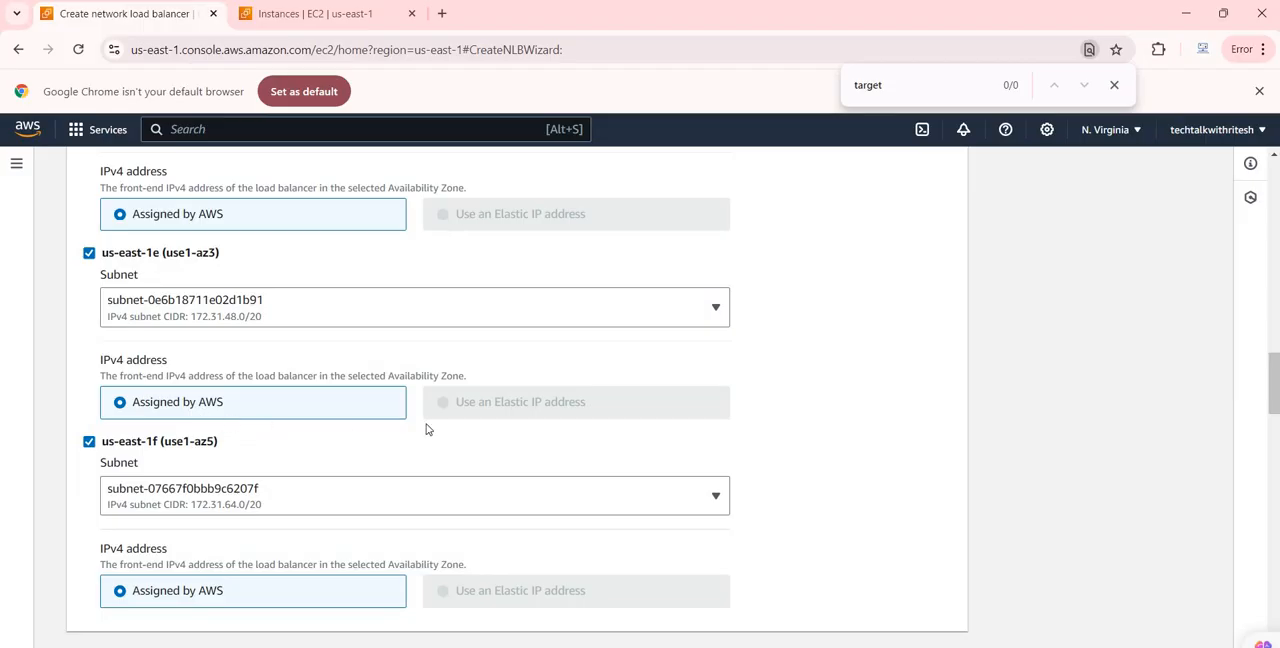
{"action": "scroll", "coordinate": [374, 377], "scroll_direction": "down", "scroll_amount": 3}
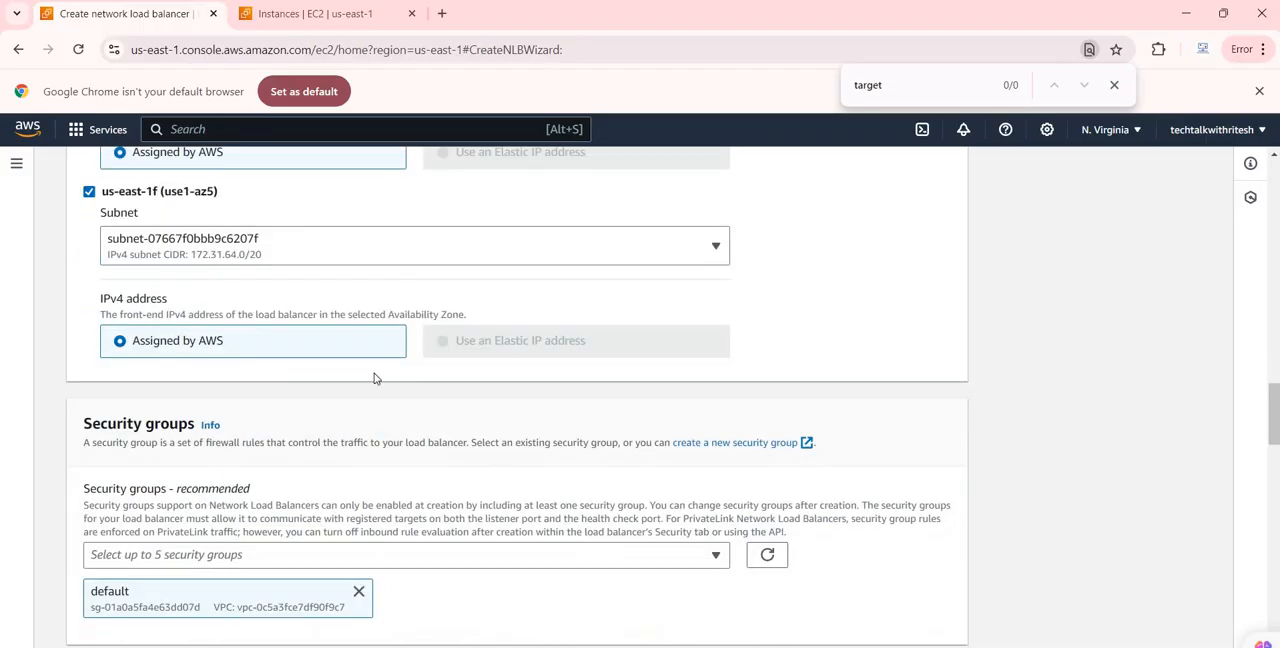
Start a new security group for the load balancer, using MyNLBSecurituGroup as both its name and description
{"action": "scroll", "coordinate": [320, 437], "scroll_direction": "up", "scroll_amount": 2}
{"action": "scroll", "coordinate": [281, 424], "scroll_direction": "down", "scroll_amount": 4}
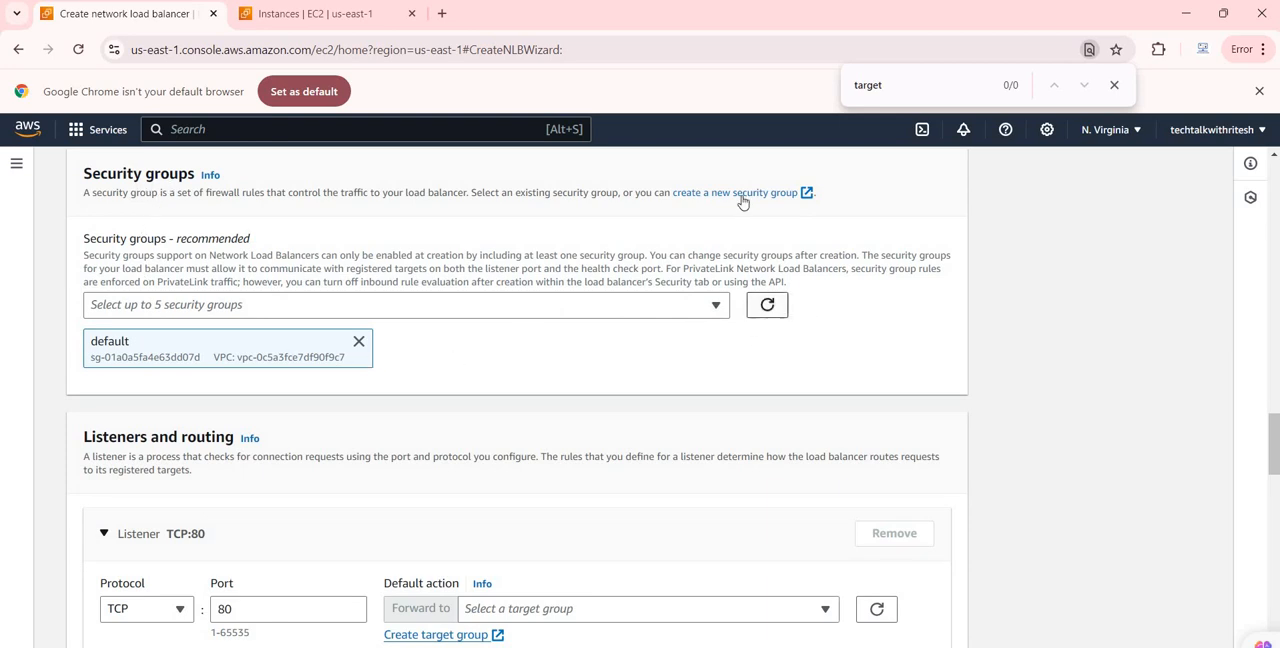
{"action": "left_click", "coordinate": [481, 21]}
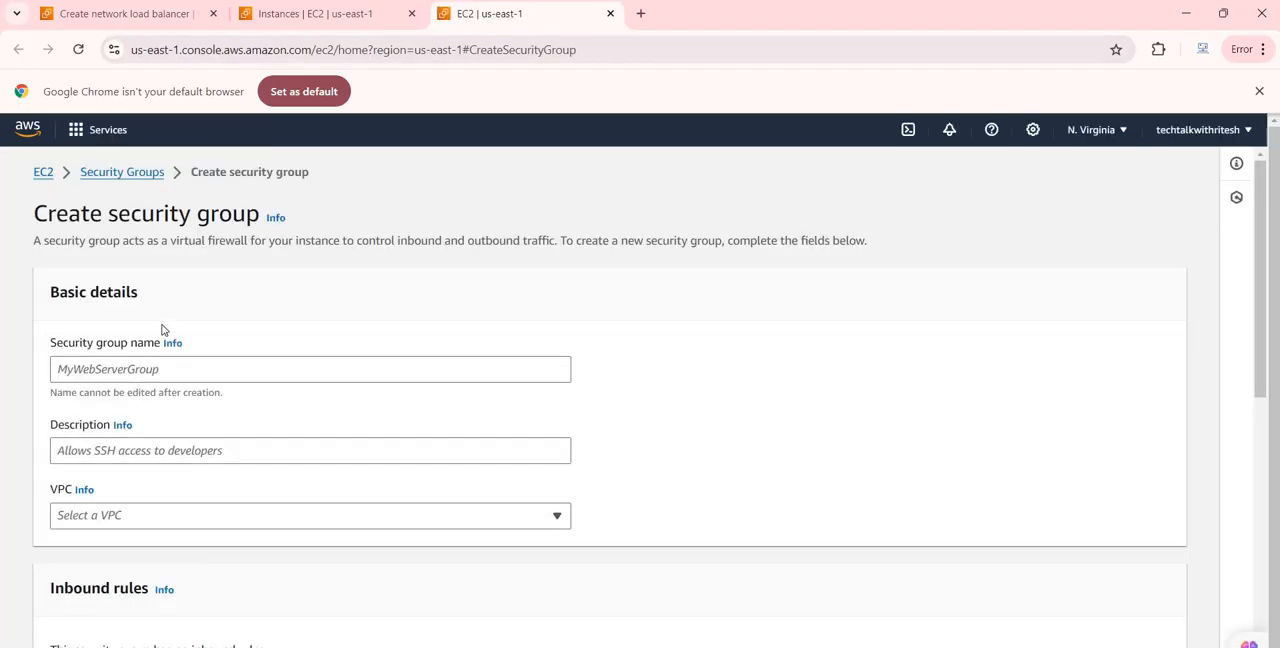
{"action": "scroll", "coordinate": [160, 328], "scroll_direction": "down", "scroll_amount": 5}
{"action": "scroll", "coordinate": [143, 320], "scroll_direction": "up", "scroll_amount": 2}
{"action": "scroll", "coordinate": [97, 340], "scroll_direction": "up", "scroll_amount": 3}
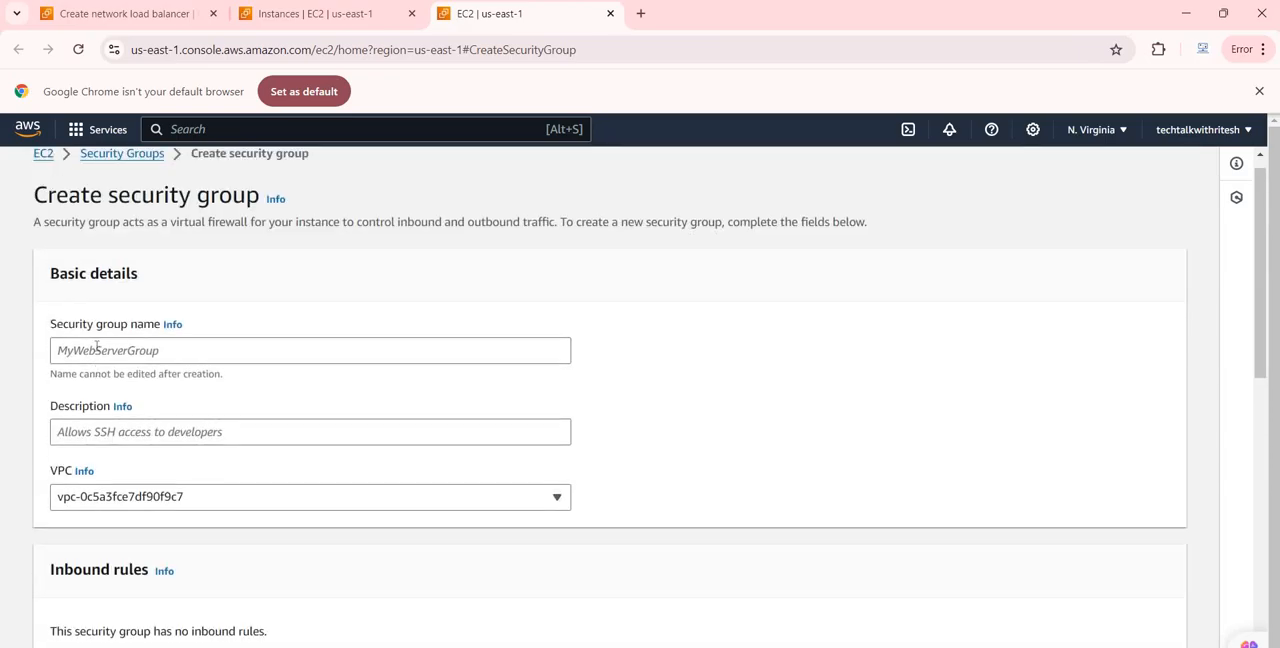
{"action": "left_click", "coordinate": [97, 347]}
{"action": "type", "text": "MyNLBSecurituGroup"}
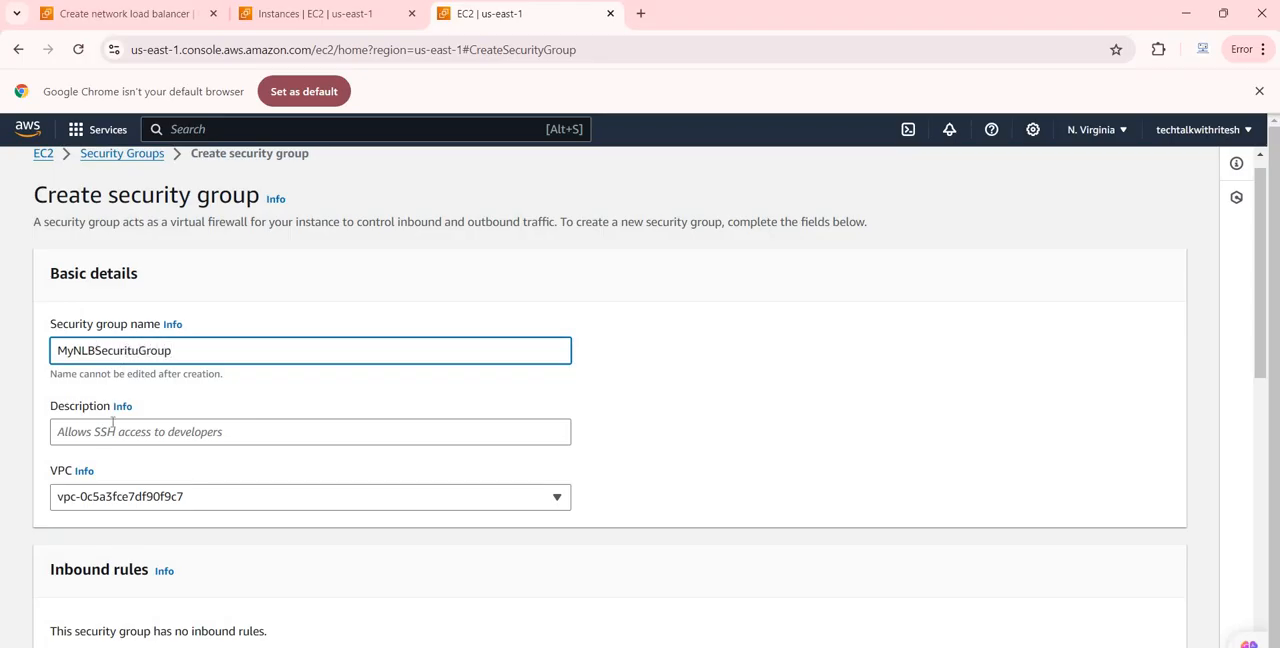
{"action": "key", "text": "ctrl+a"}
{"action": "key", "text": "ctrl+c"}
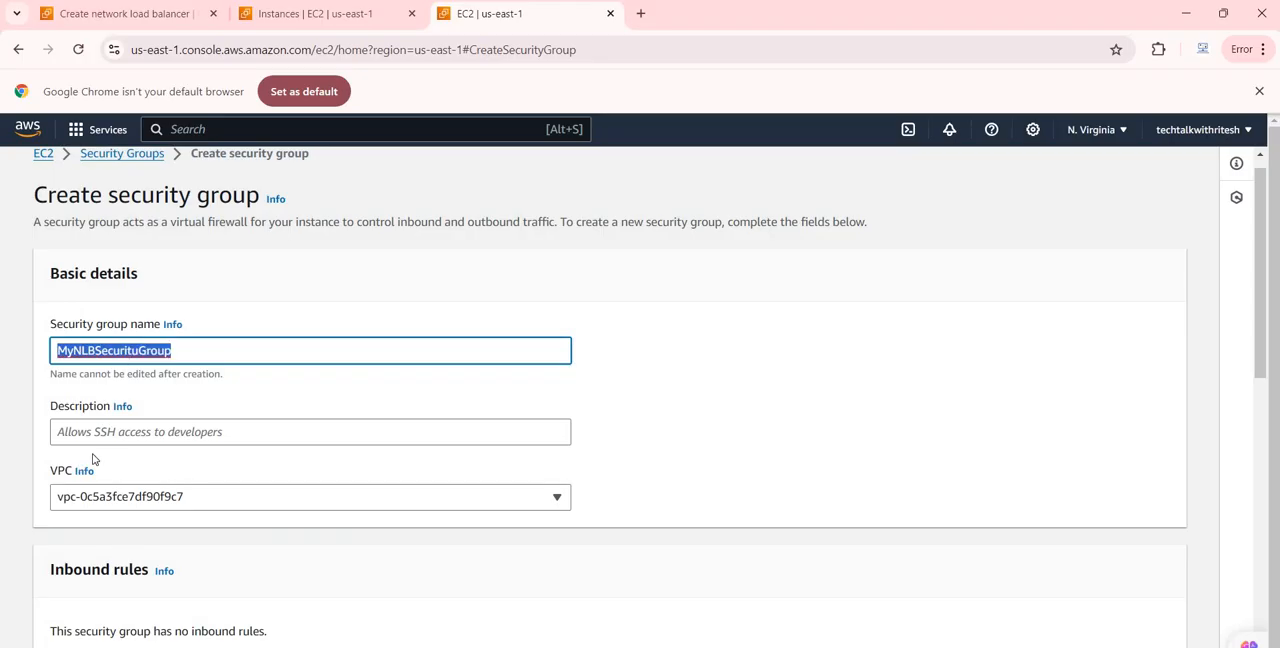
{"action": "left_click", "coordinate": [121, 425]}
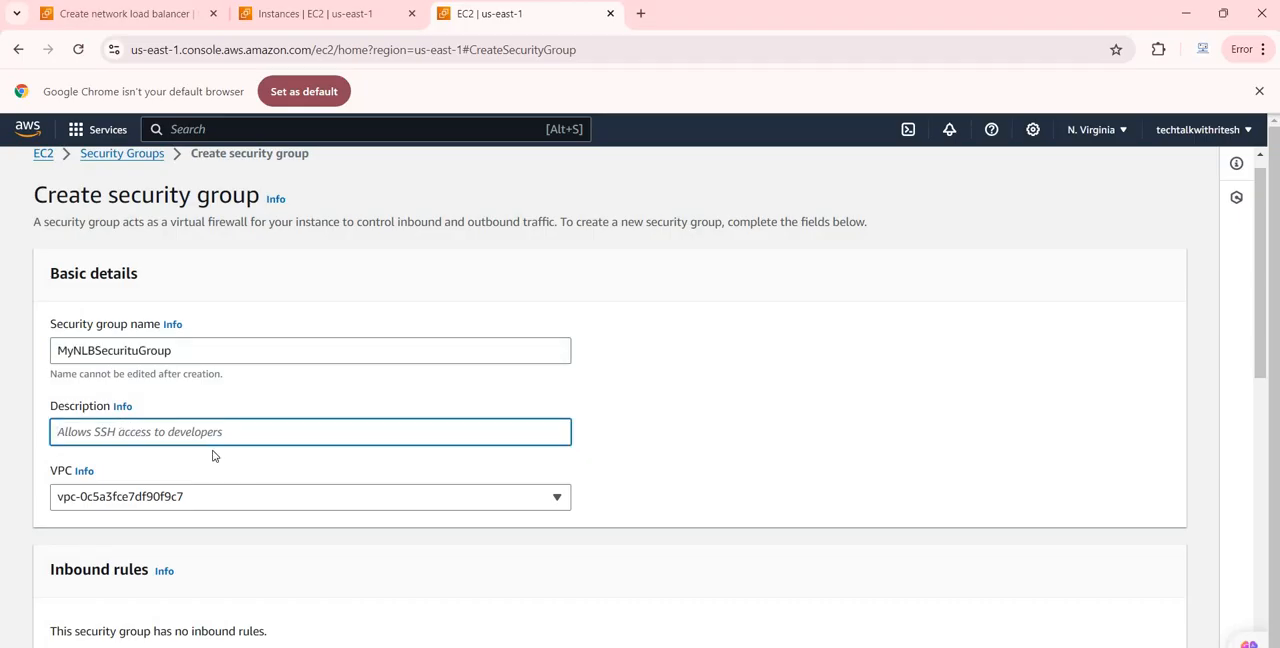
{"action": "key", "text": "ctrl+v"}
Add an inbound rule of type HTTP to the new security group
{"action": "scroll", "coordinate": [146, 362], "scroll_direction": "down", "scroll_amount": 2}
{"action": "scroll", "coordinate": [117, 370], "scroll_direction": "down", "scroll_amount": 2}
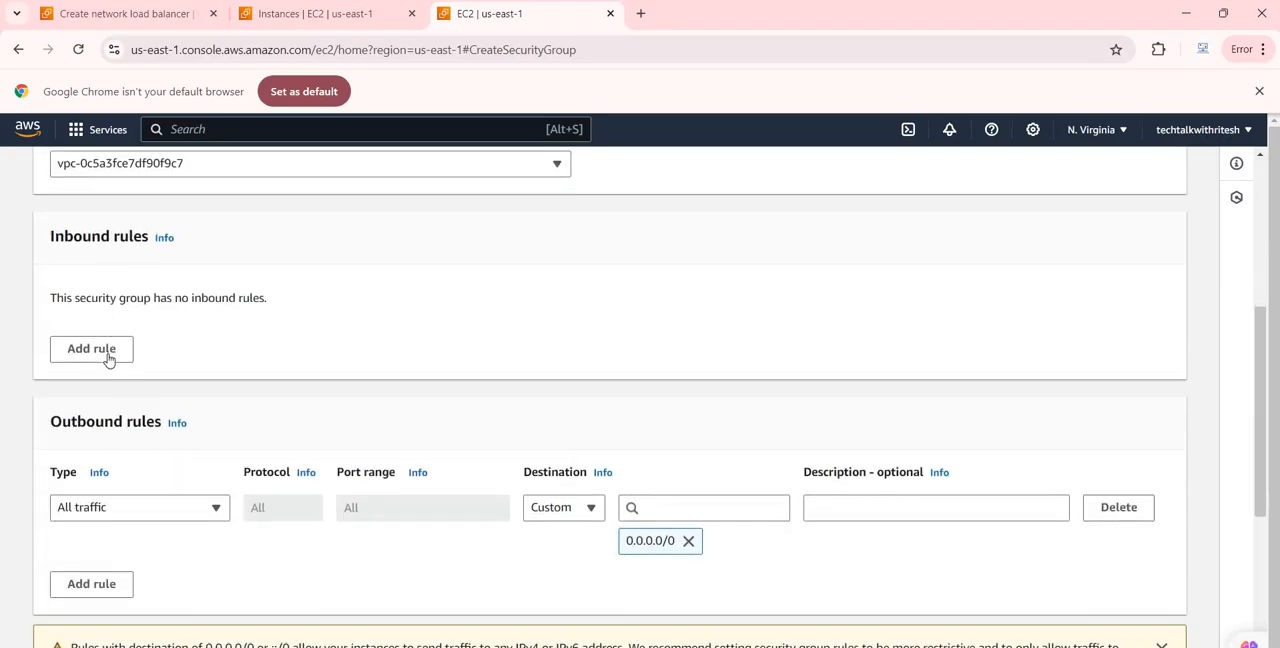
{"action": "left_click", "coordinate": [111, 356]}
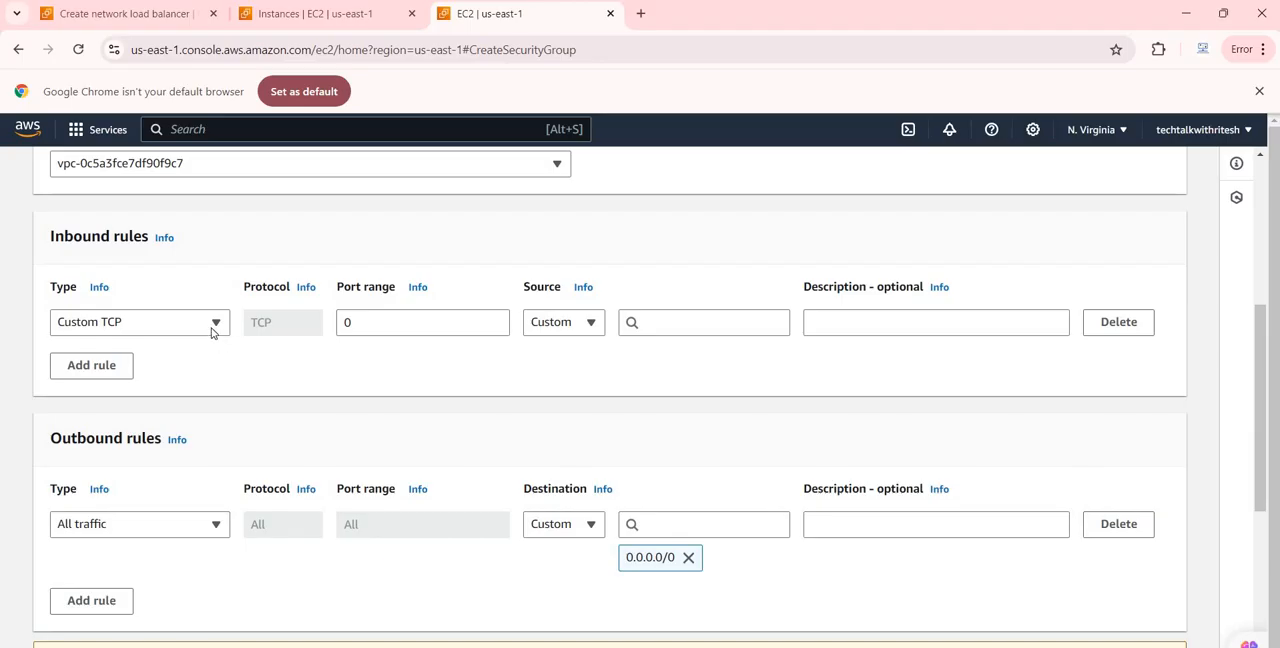
{"action": "left_click", "coordinate": [212, 332]}
{"action": "scroll", "coordinate": [126, 506], "scroll_direction": "down", "scroll_amount": 1}
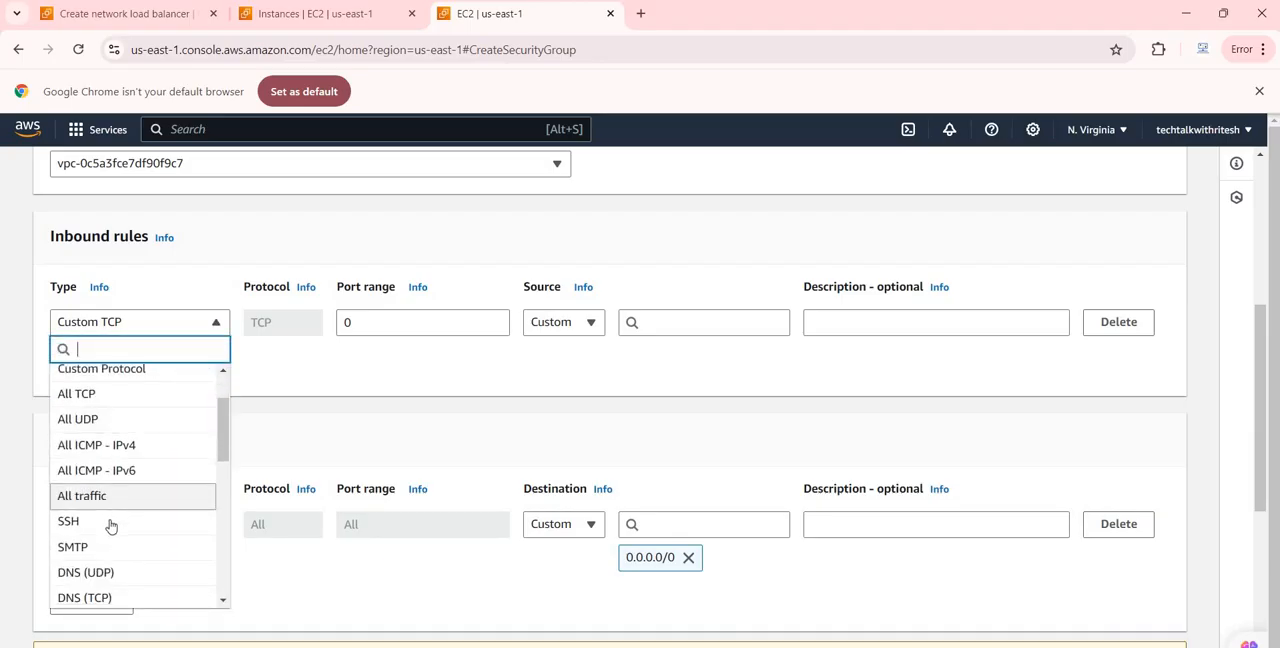
{"action": "scroll", "coordinate": [111, 515], "scroll_direction": "down", "scroll_amount": 4}
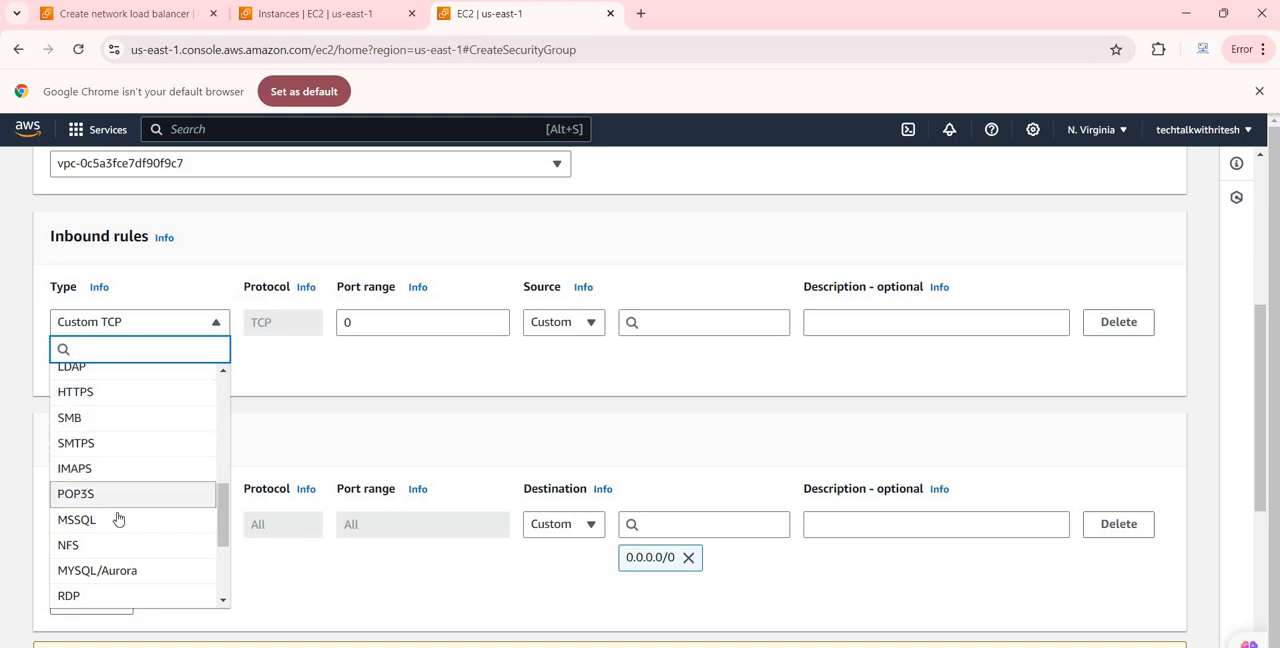
{"action": "scroll", "coordinate": [122, 505], "scroll_direction": "down", "scroll_amount": 2}
{"action": "scroll", "coordinate": [120, 450], "scroll_direction": "up", "scroll_amount": 4}
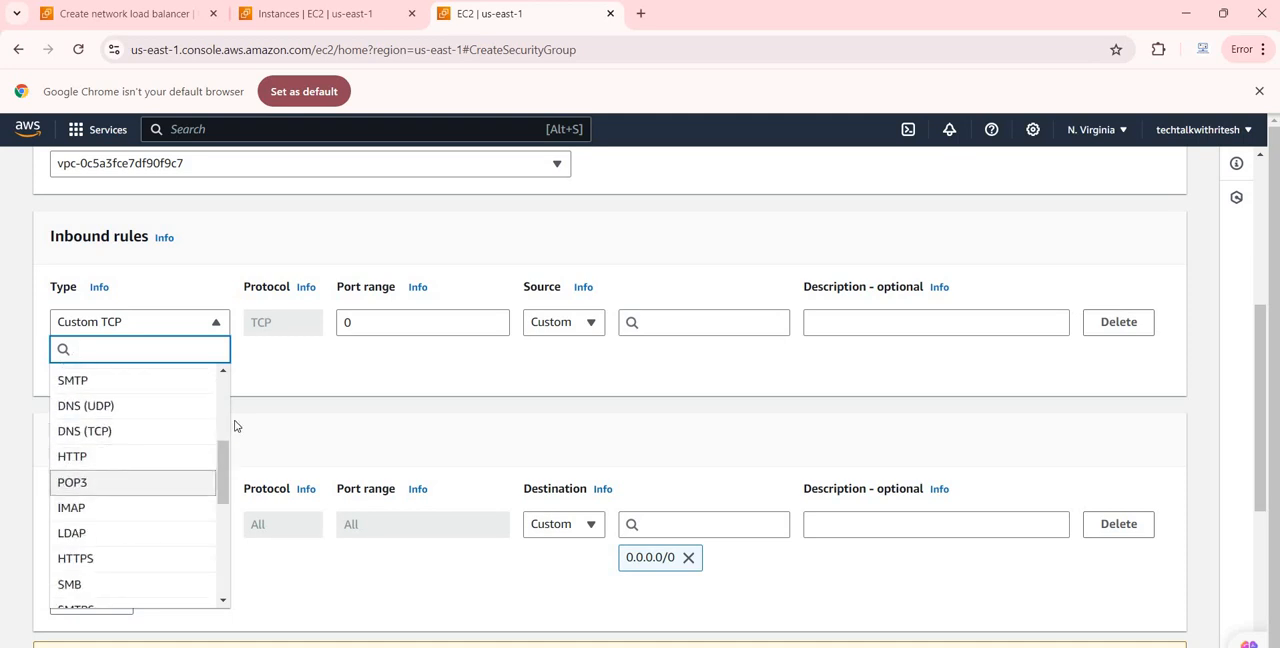
{"action": "key", "text": "Up"}
{"action": "key", "text": "Return"}
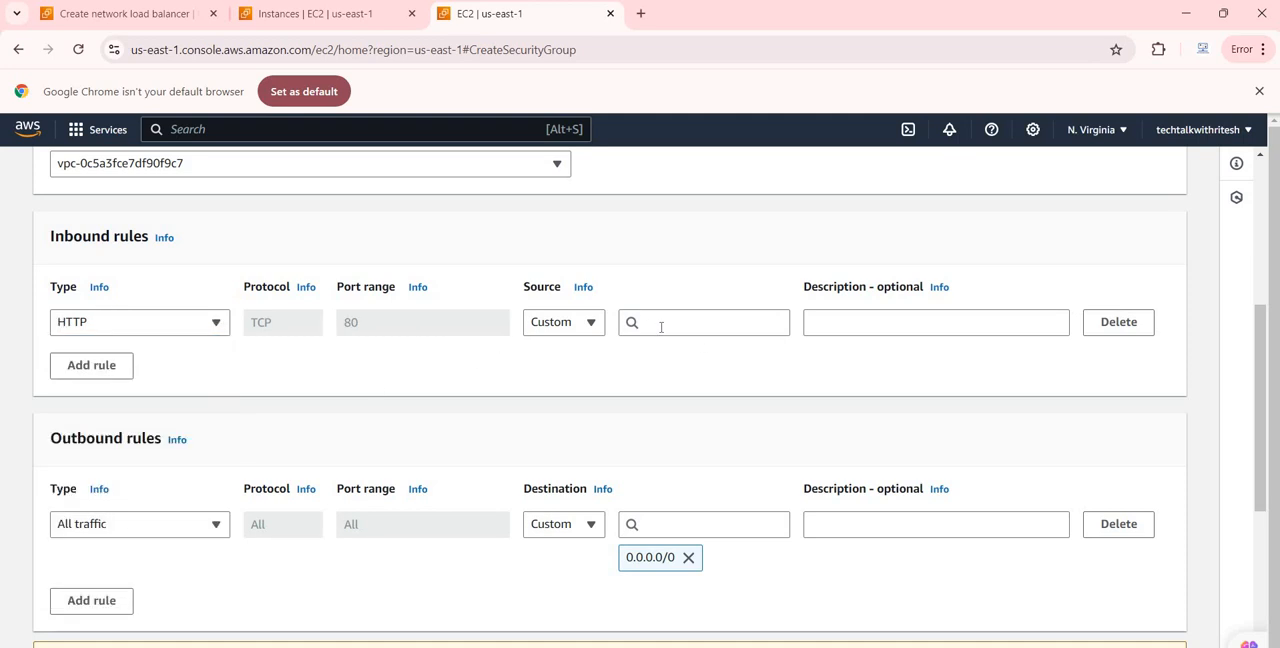
Set the inbound HTTP rule's source to 0.0.0.0/0 and create the security group
{"action": "left_click", "coordinate": [661, 327]}
{"action": "left_click", "coordinate": [655, 380]}
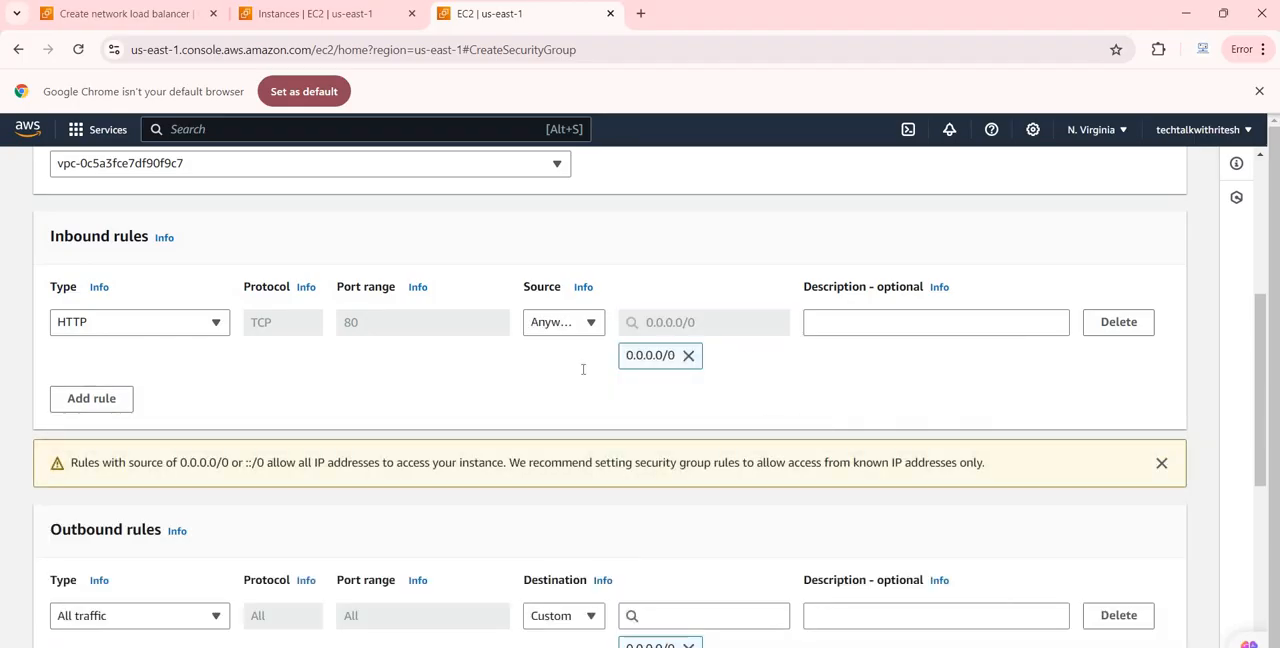
{"action": "scroll", "coordinate": [308, 434], "scroll_direction": "down", "scroll_amount": 4}
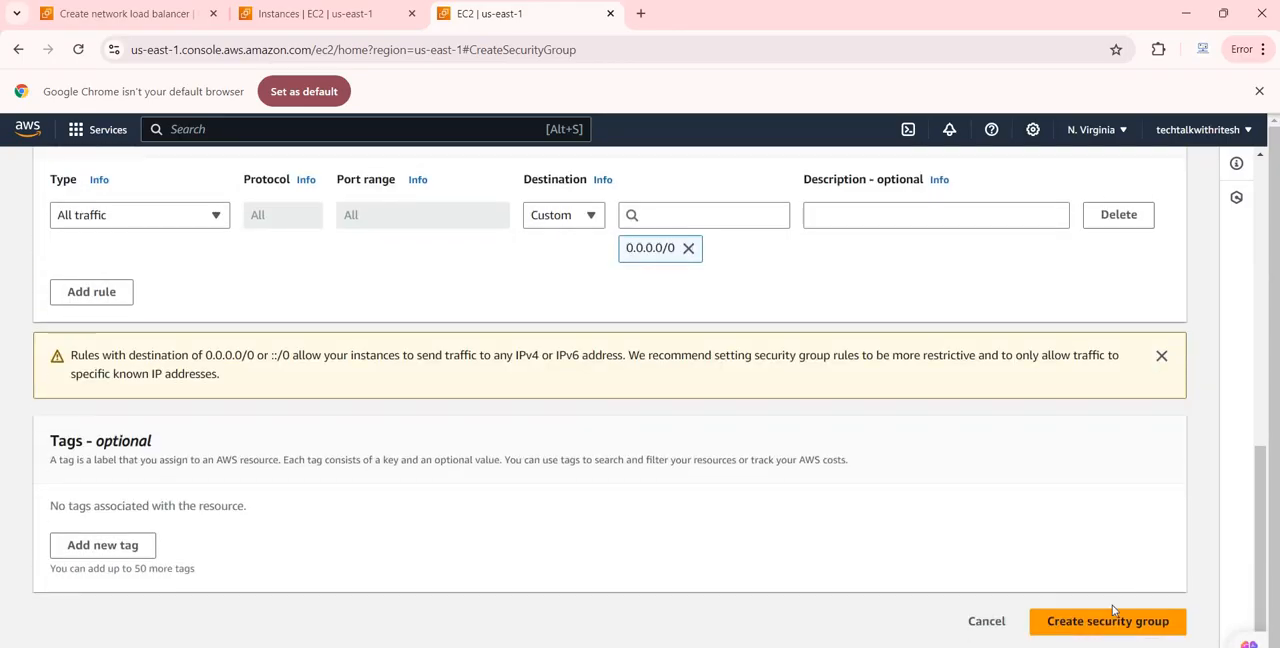
{"action": "left_click", "coordinate": [1115, 615]}
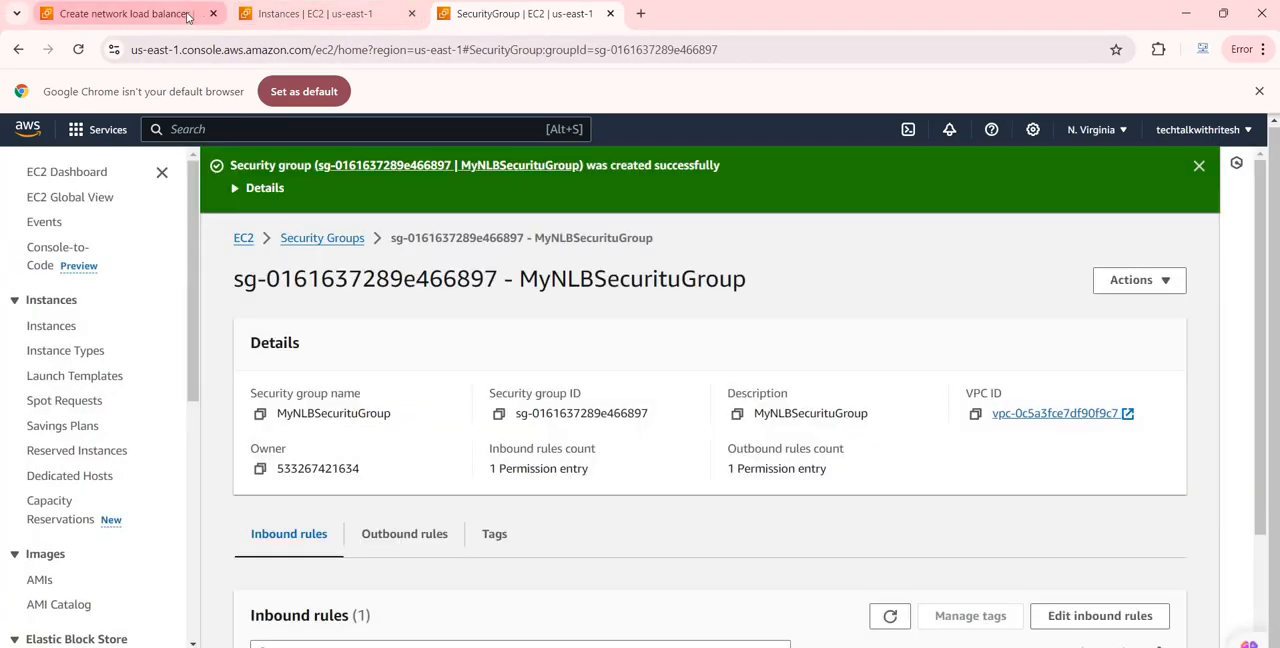
Refresh the load balancer's security group choices and assign MyNLBSecurituGroup in place of the default group
{"action": "left_click", "coordinate": [300, 14]}
{"action": "left_click", "coordinate": [173, 18]}
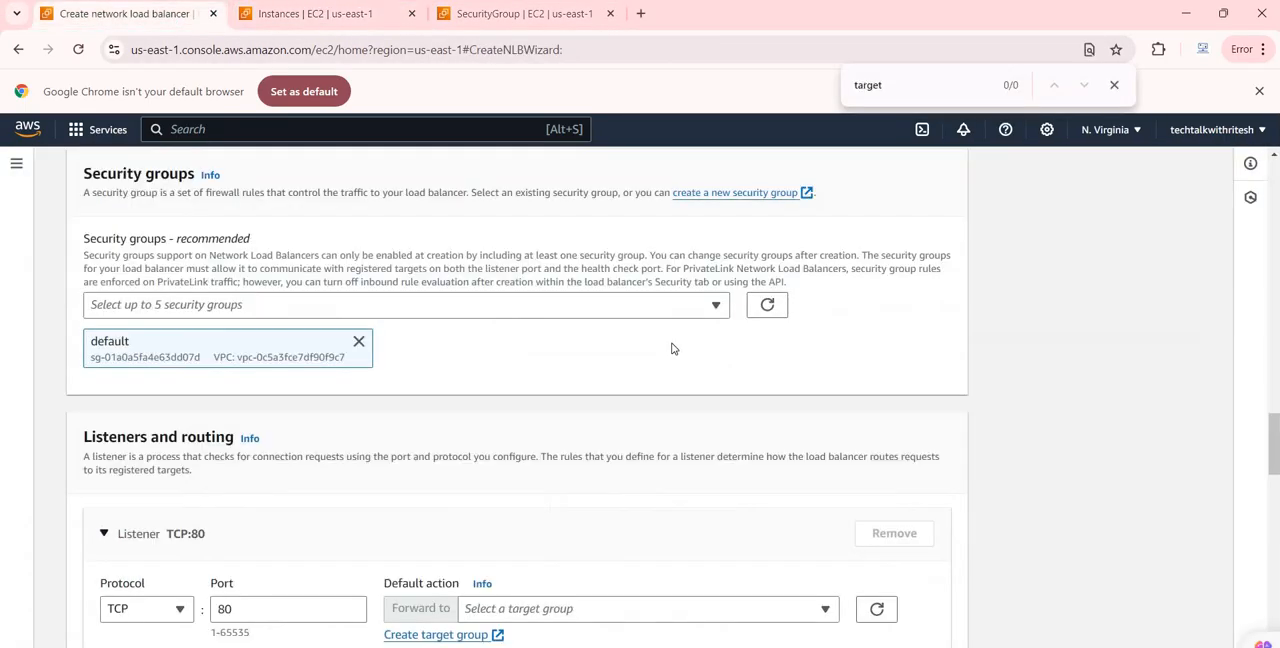
{"action": "left_click", "coordinate": [767, 308]}
{"action": "left_click", "coordinate": [463, 307]}
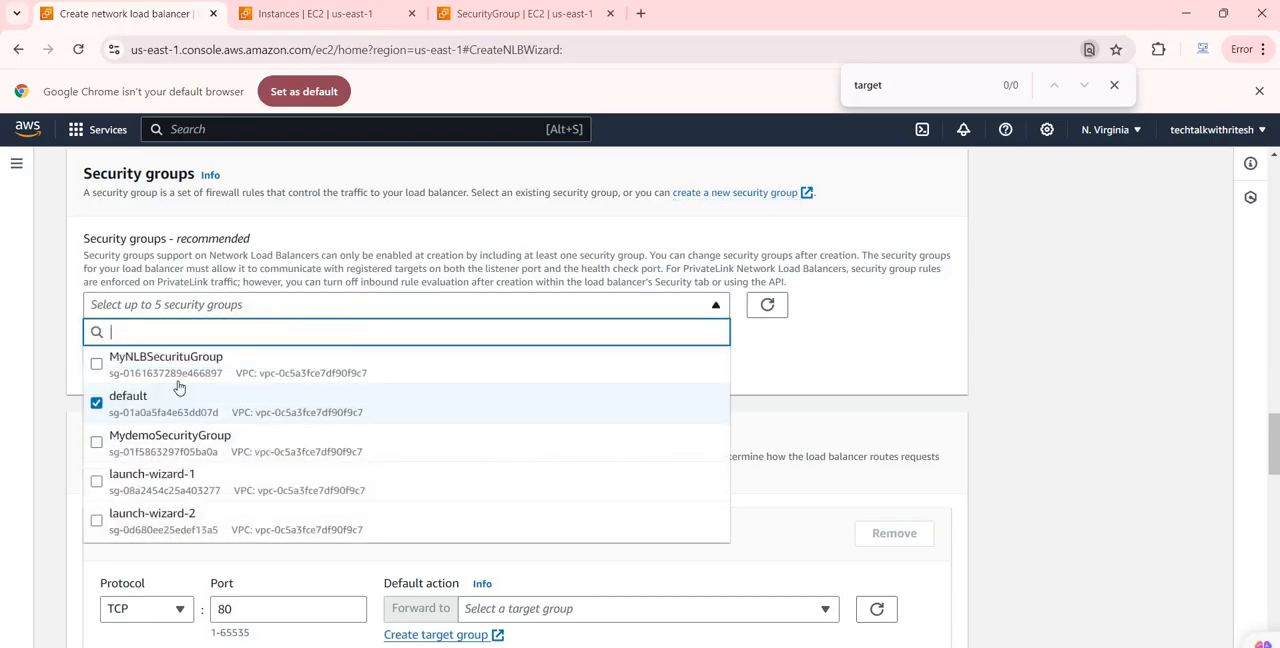
{"action": "left_click", "coordinate": [96, 364]}
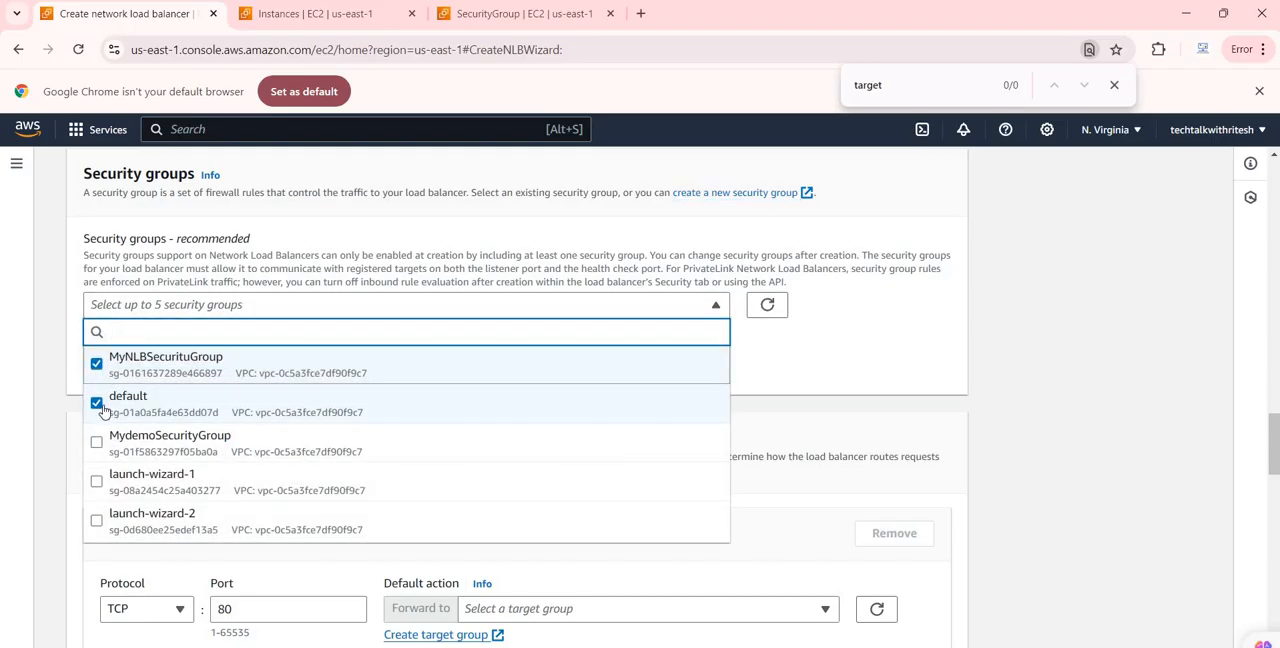
{"action": "left_click", "coordinate": [97, 403]}
{"action": "left_click", "coordinate": [883, 374]}
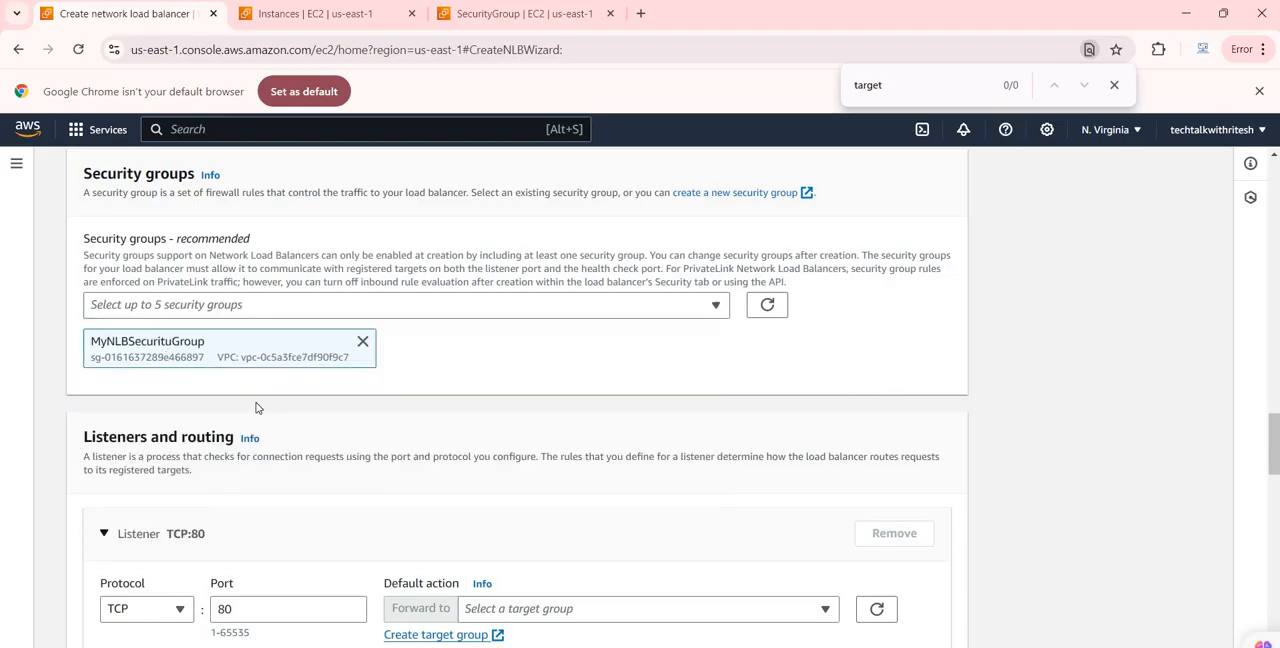
{"action": "scroll", "coordinate": [274, 435], "scroll_direction": "down", "scroll_amount": 2}
{"action": "scroll", "coordinate": [272, 435], "scroll_direction": "down", "scroll_amount": 1}
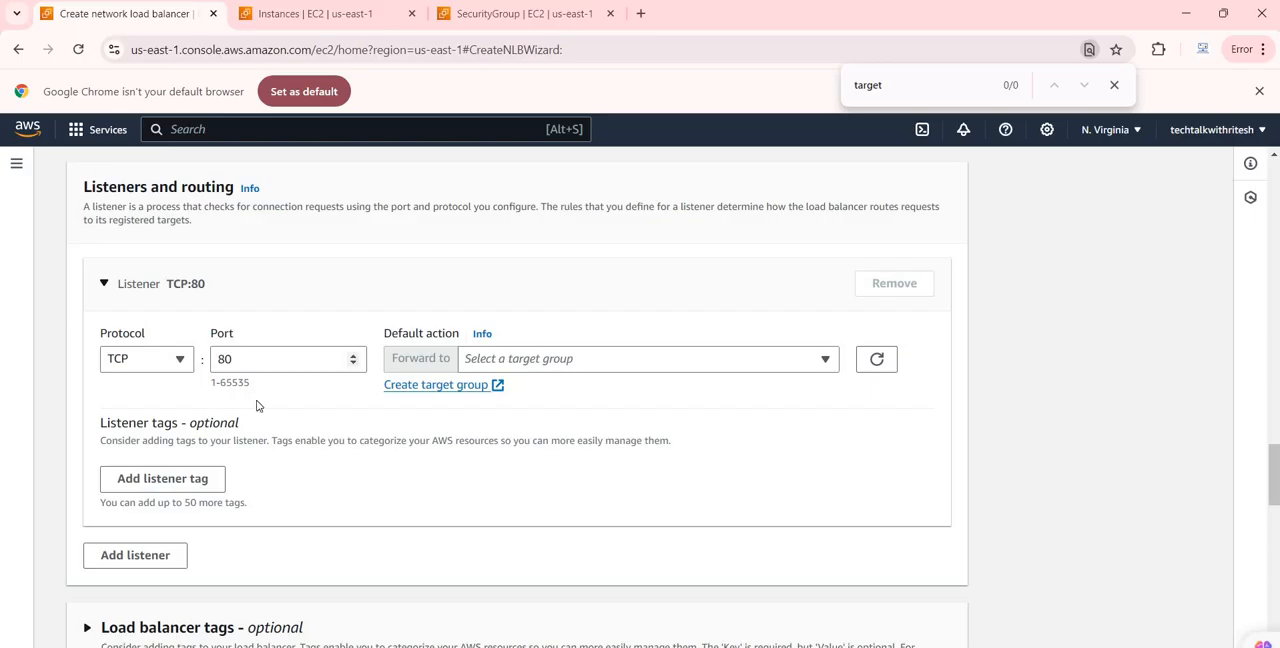
Review the remaining load balancer settings and summary, and try to create the load balancer without a target group
{"action": "scroll", "coordinate": [203, 400], "scroll_direction": "down", "scroll_amount": 2}
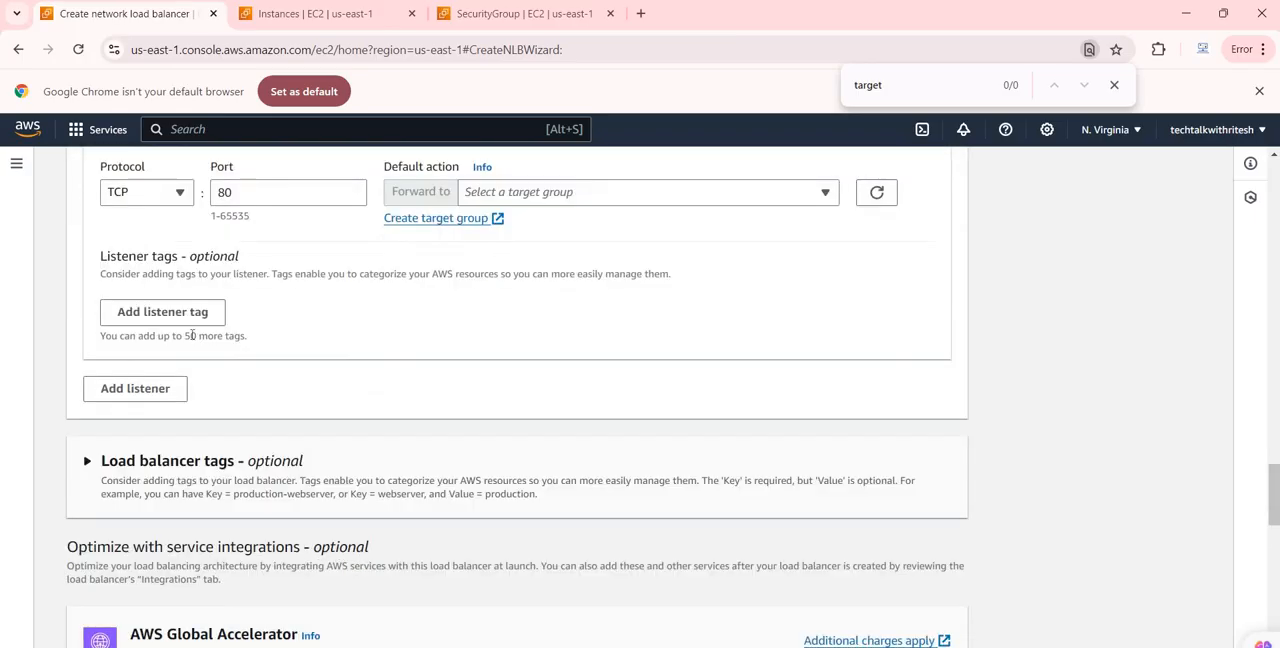
{"action": "scroll", "coordinate": [195, 360], "scroll_direction": "down", "scroll_amount": 3}
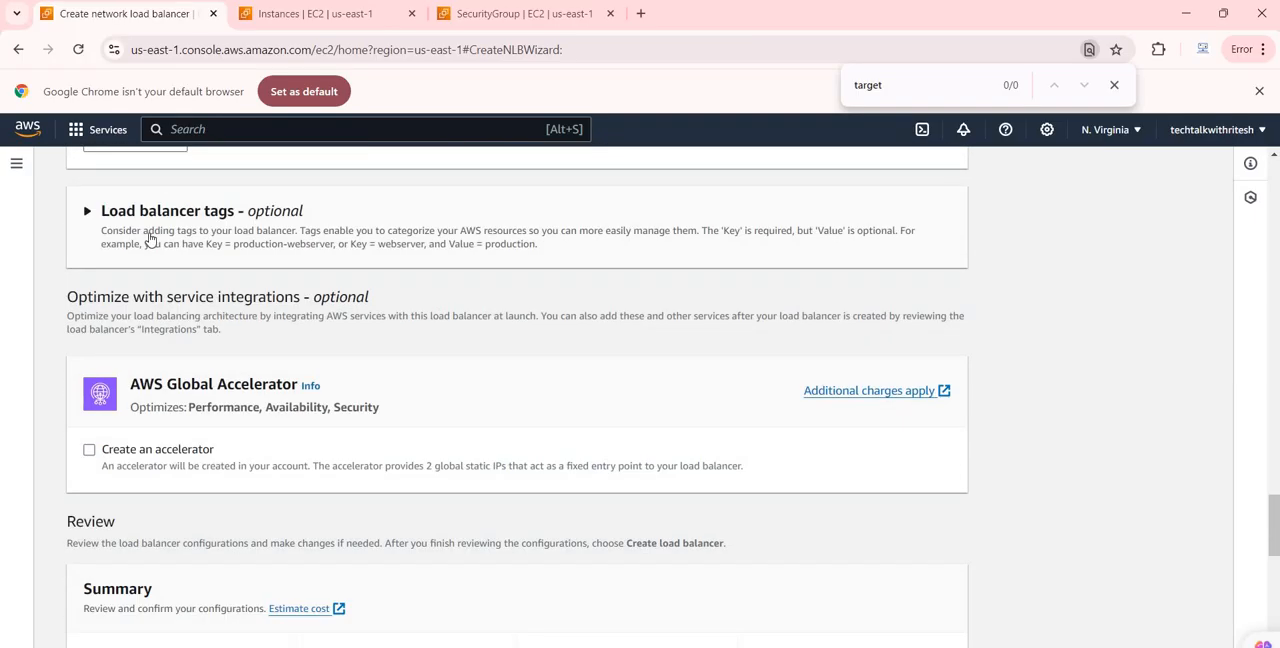
{"action": "scroll", "coordinate": [190, 310], "scroll_direction": "down", "scroll_amount": 2}
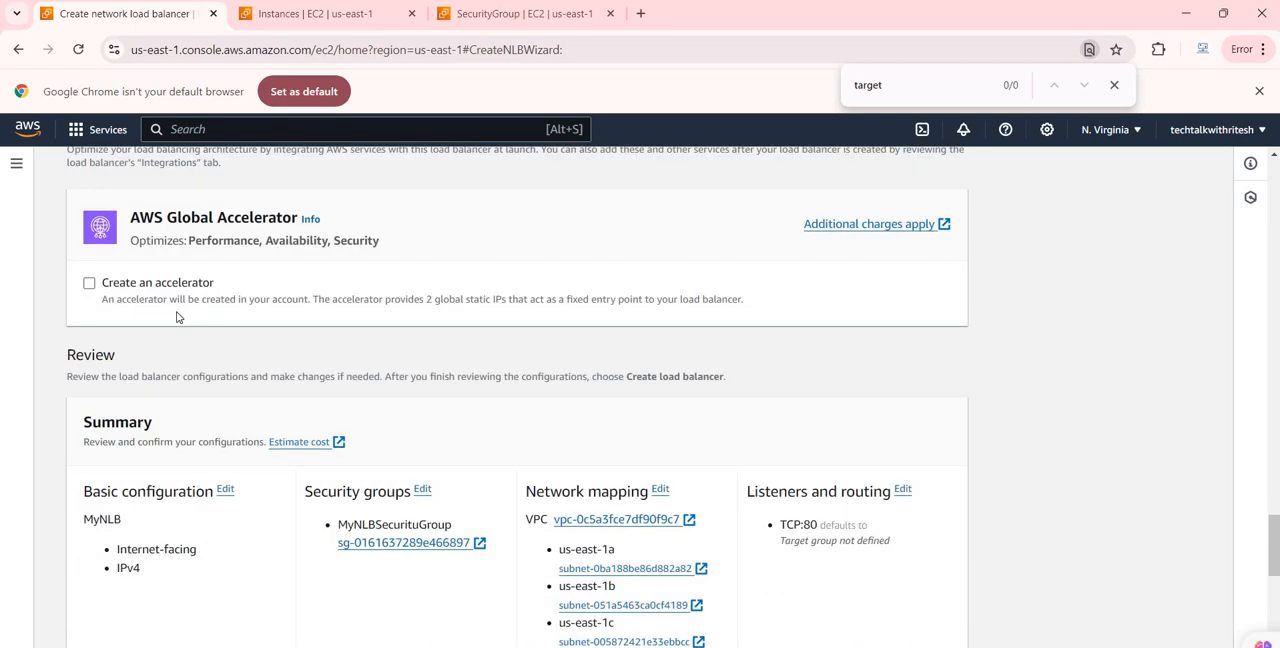
{"action": "scroll", "coordinate": [174, 318], "scroll_direction": "down", "scroll_amount": 2}
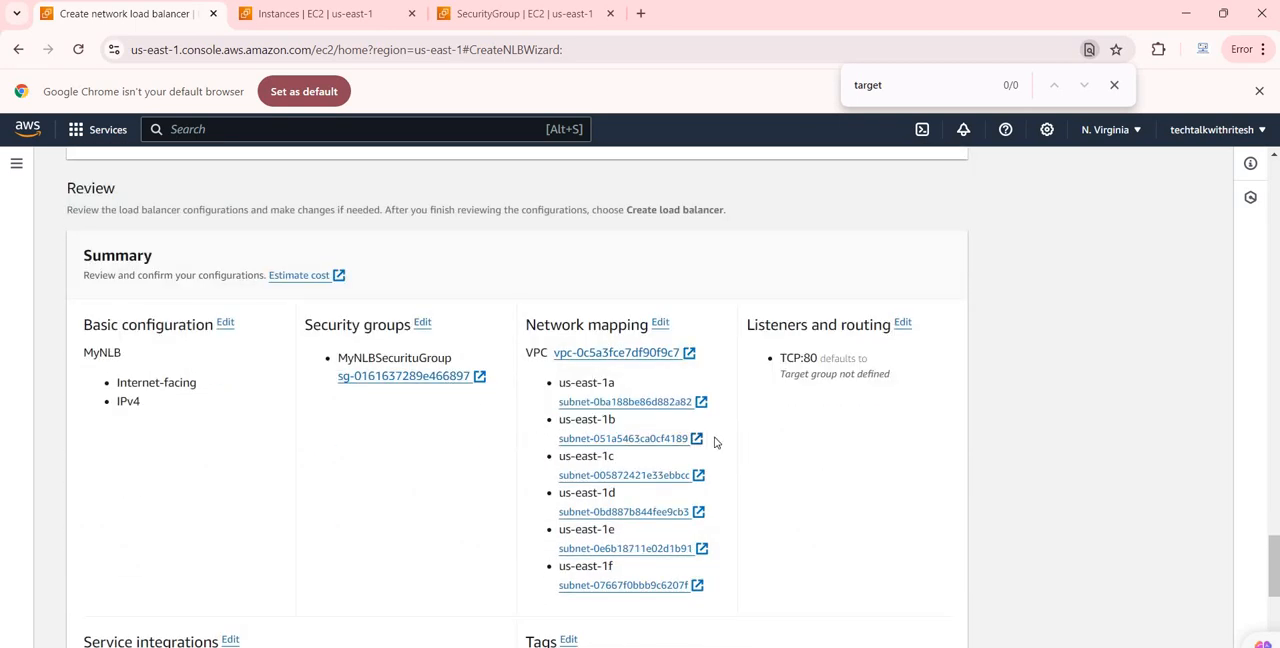
{"action": "scroll", "coordinate": [266, 400], "scroll_direction": "down", "scroll_amount": 4}
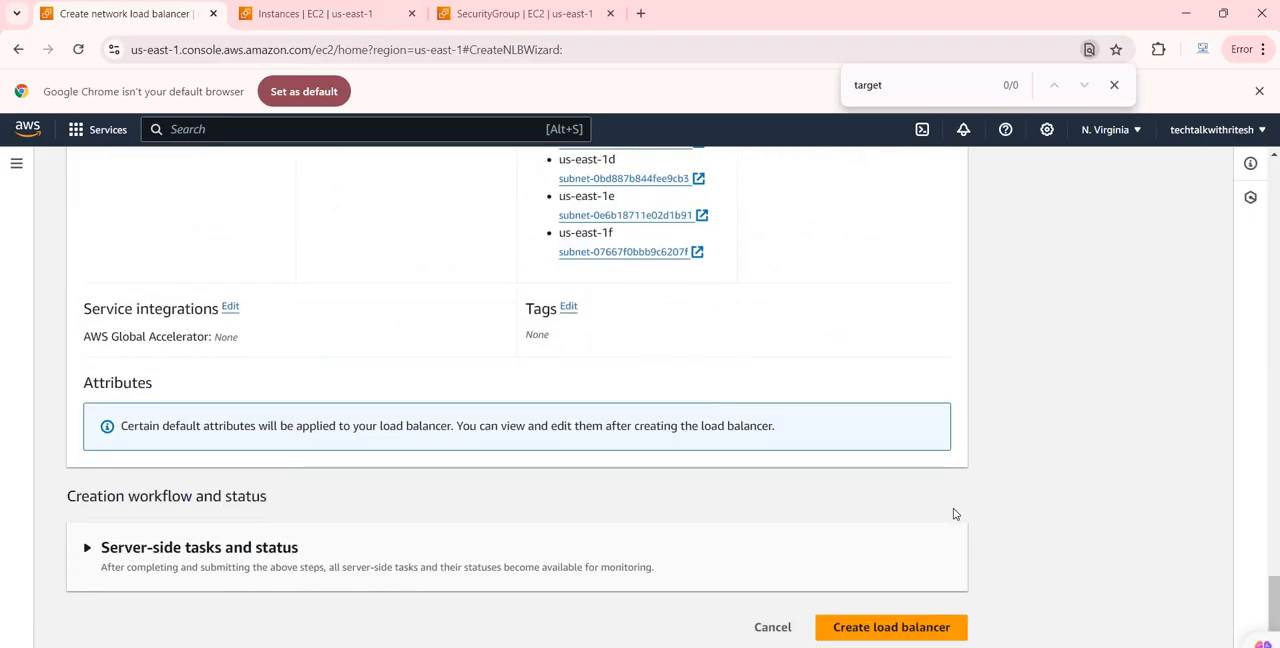
{"action": "left_click", "coordinate": [912, 625]}
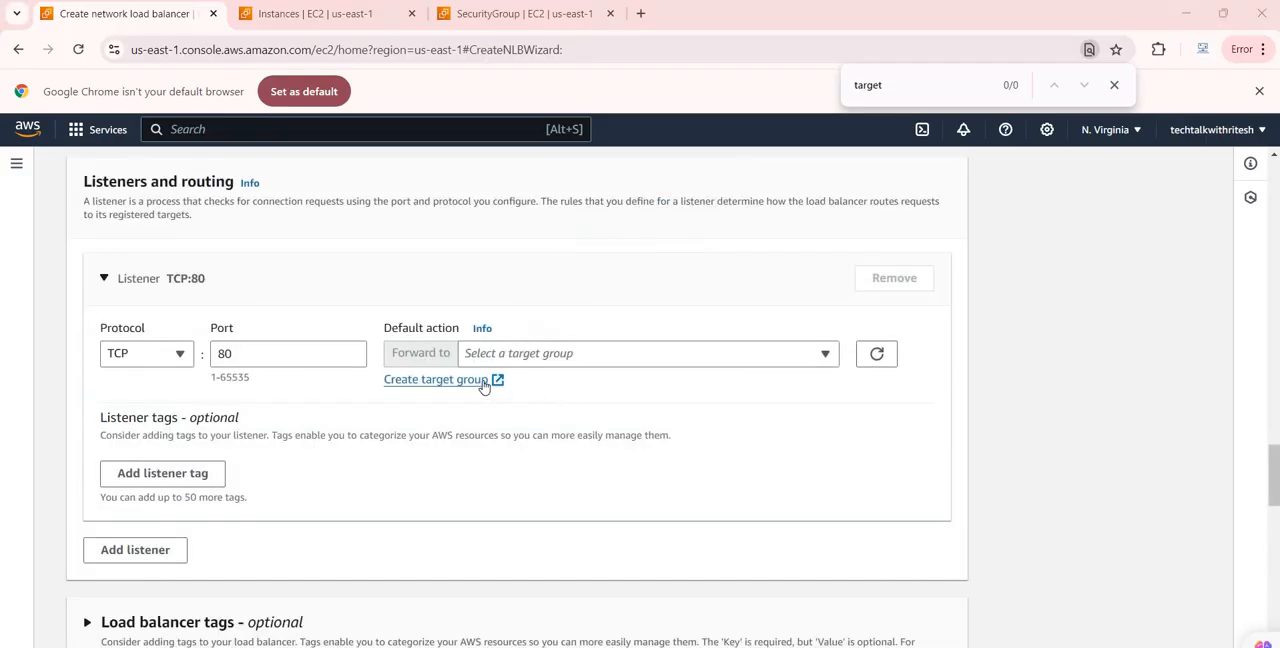
Start a new target group for the TCP:80 listener and keep Instances as its target type
{"action": "left_click", "coordinate": [483, 384]}
{"action": "left_click", "coordinate": [672, 15]}
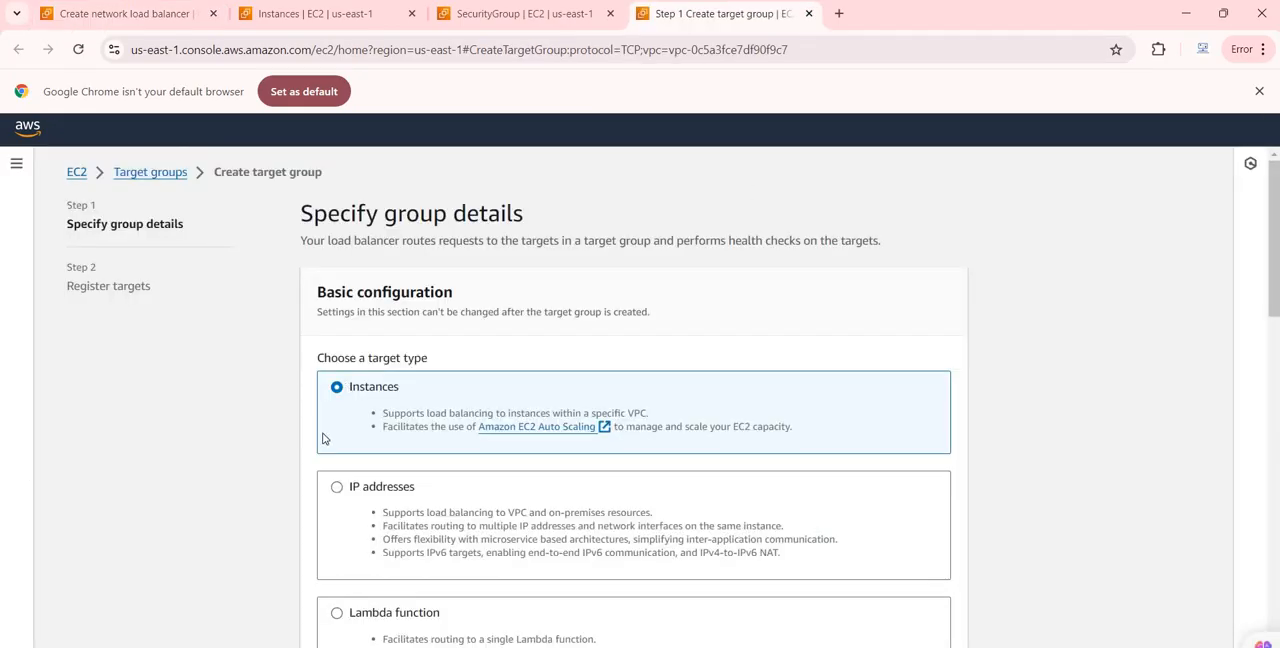
{"action": "scroll", "coordinate": [414, 340], "scroll_direction": "down", "scroll_amount": 2}
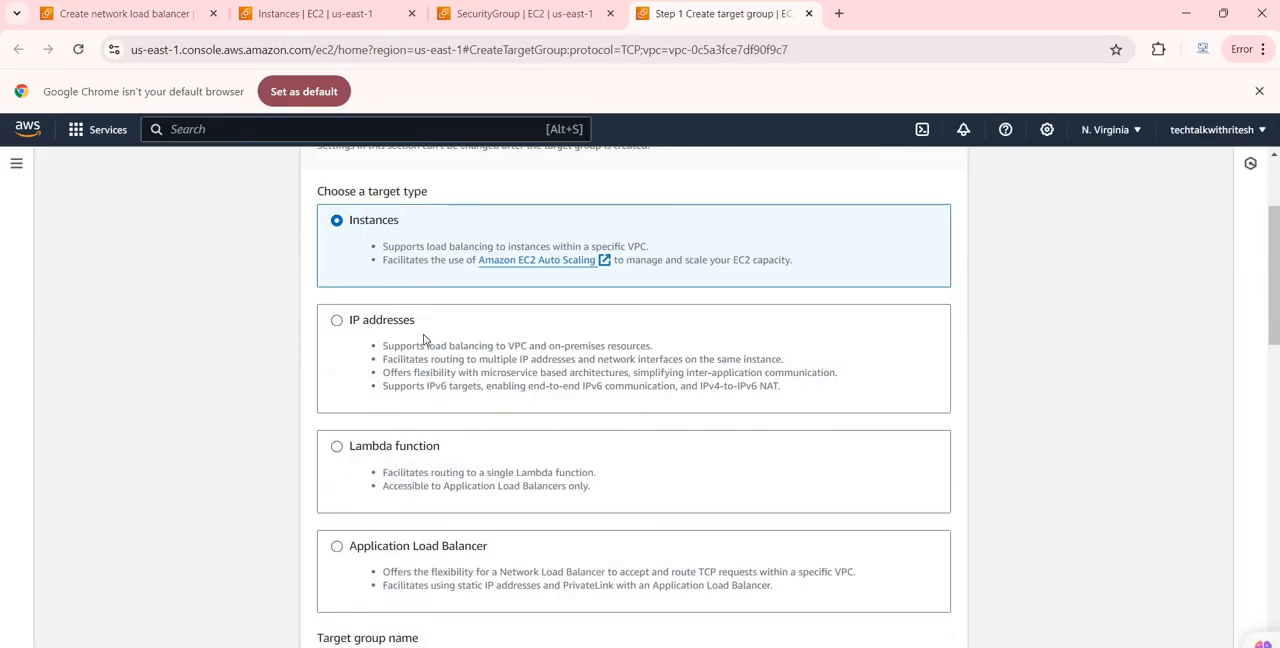
{"action": "scroll", "coordinate": [421, 360], "scroll_direction": "down", "scroll_amount": 2}
{"action": "scroll", "coordinate": [443, 325], "scroll_direction": "down", "scroll_amount": 1}
{"action": "scroll", "coordinate": [408, 451], "scroll_direction": "up", "scroll_amount": 5}
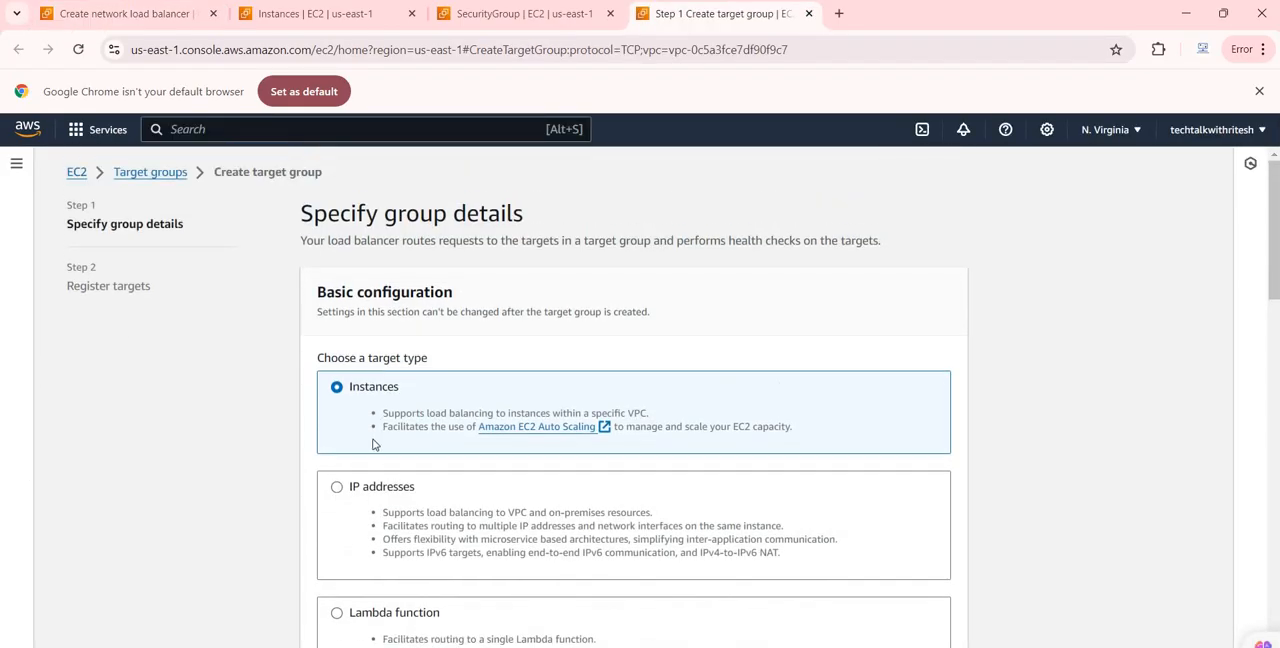
{"action": "scroll", "coordinate": [409, 487], "scroll_direction": "down", "scroll_amount": 4}
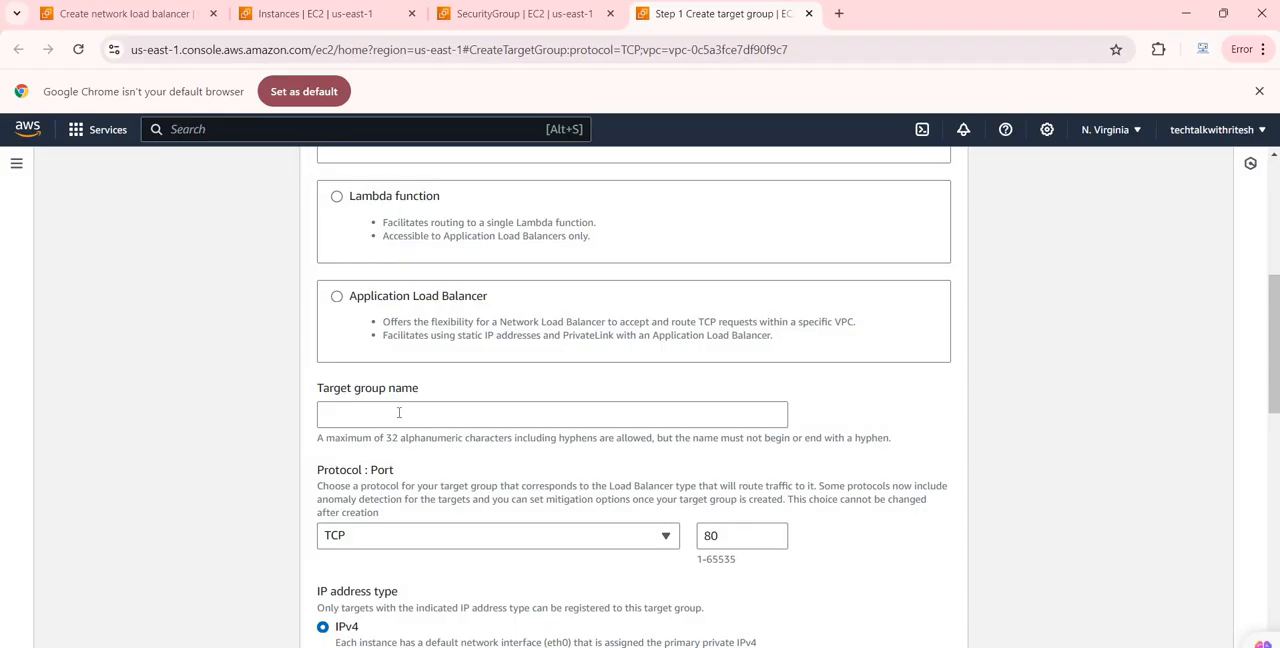
Name the target group myNLBTargetGroup, keep the default protocol, VPC and health check settings, and continue to target registration
{"action": "left_click", "coordinate": [398, 412]}
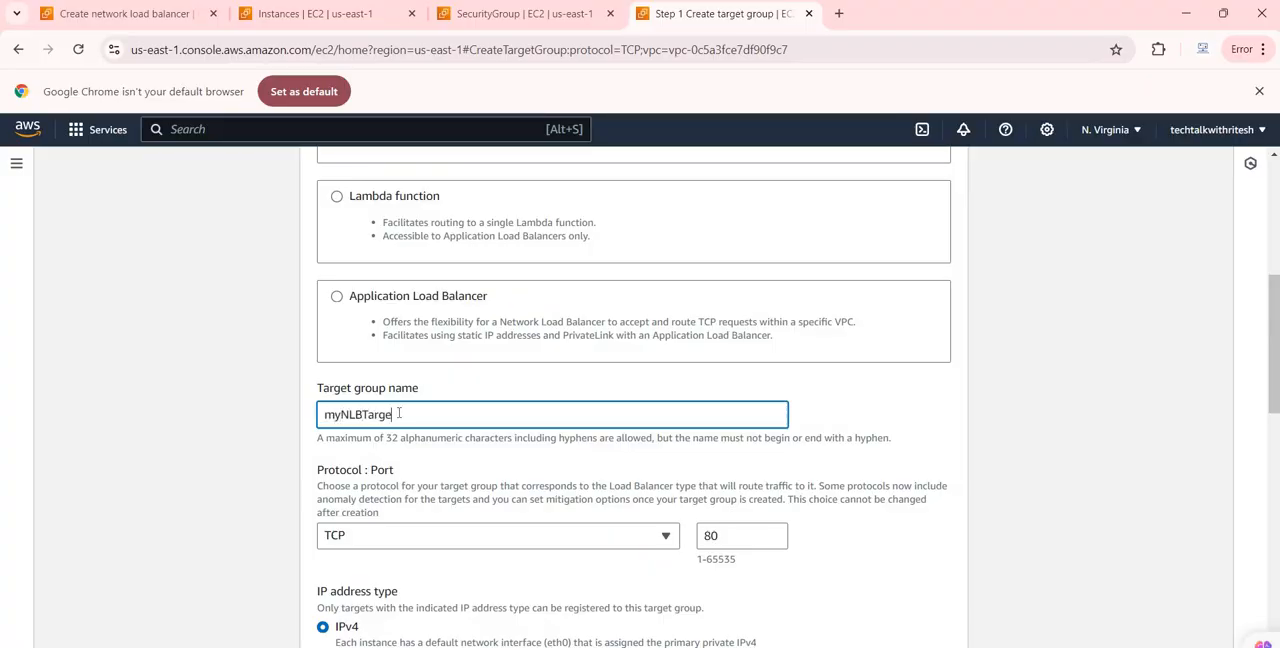
{"action": "type", "text": "myNLBTargetGroup"}
{"action": "scroll", "coordinate": [392, 400], "scroll_direction": "down", "scroll_amount": 1}
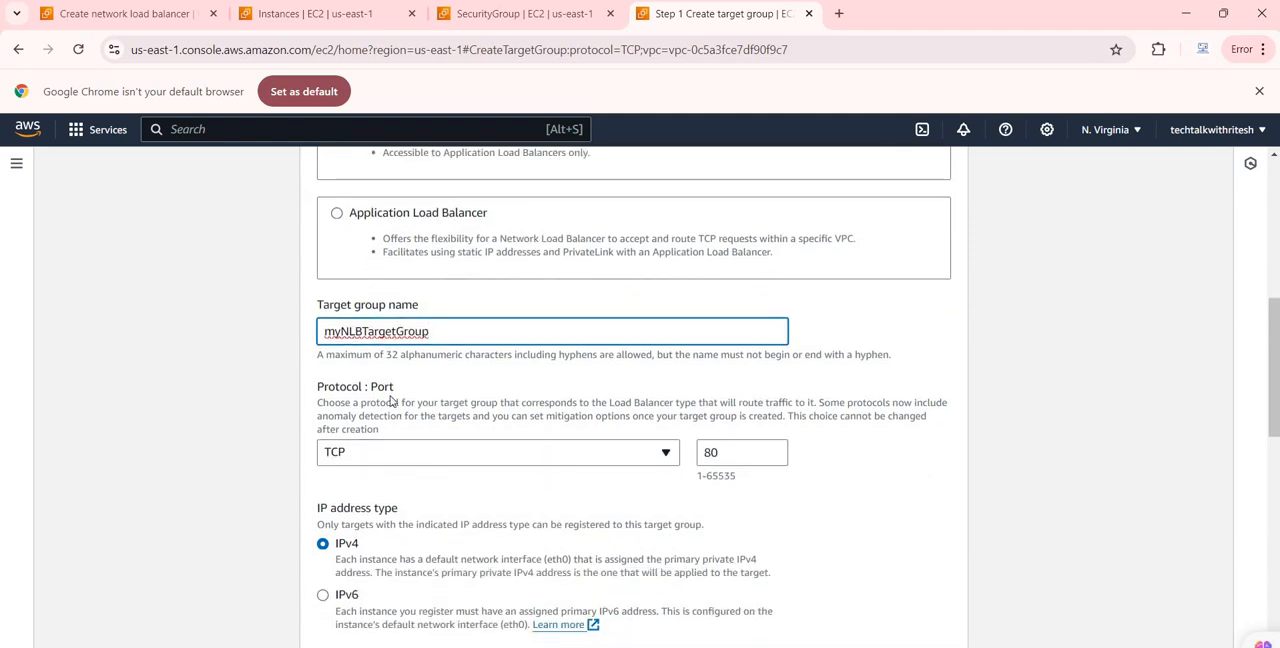
{"action": "scroll", "coordinate": [390, 400], "scroll_direction": "down", "scroll_amount": 1}
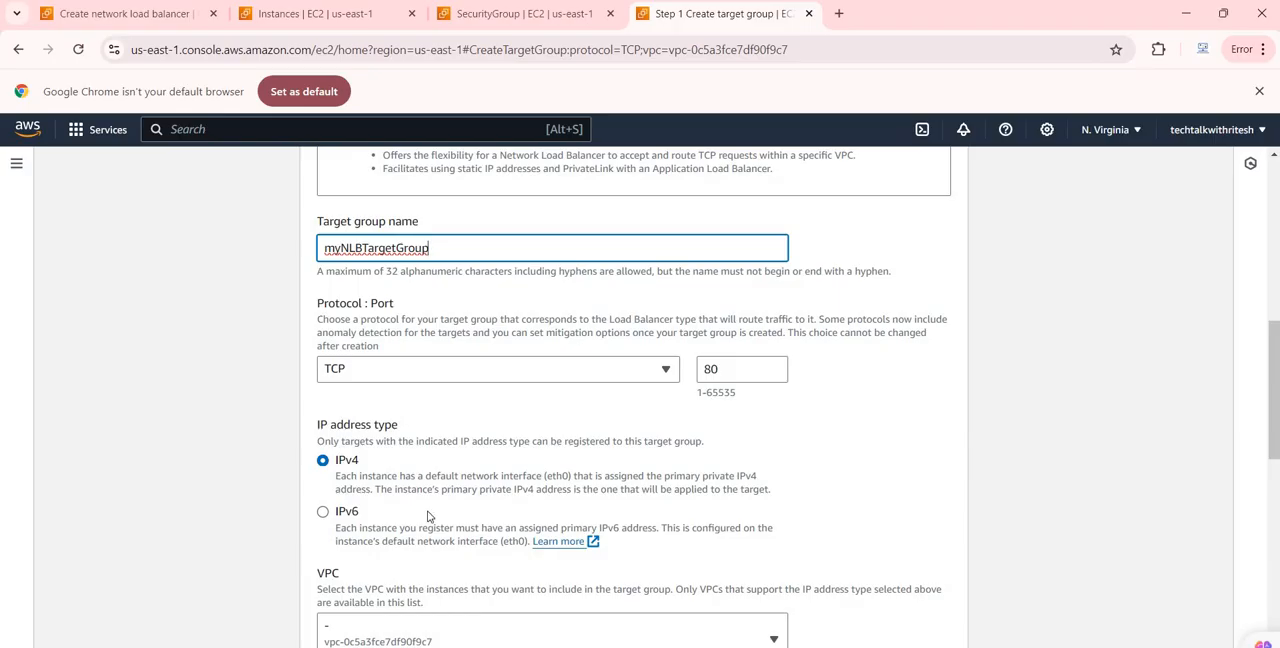
{"action": "scroll", "coordinate": [395, 466], "scroll_direction": "down", "scroll_amount": 3}
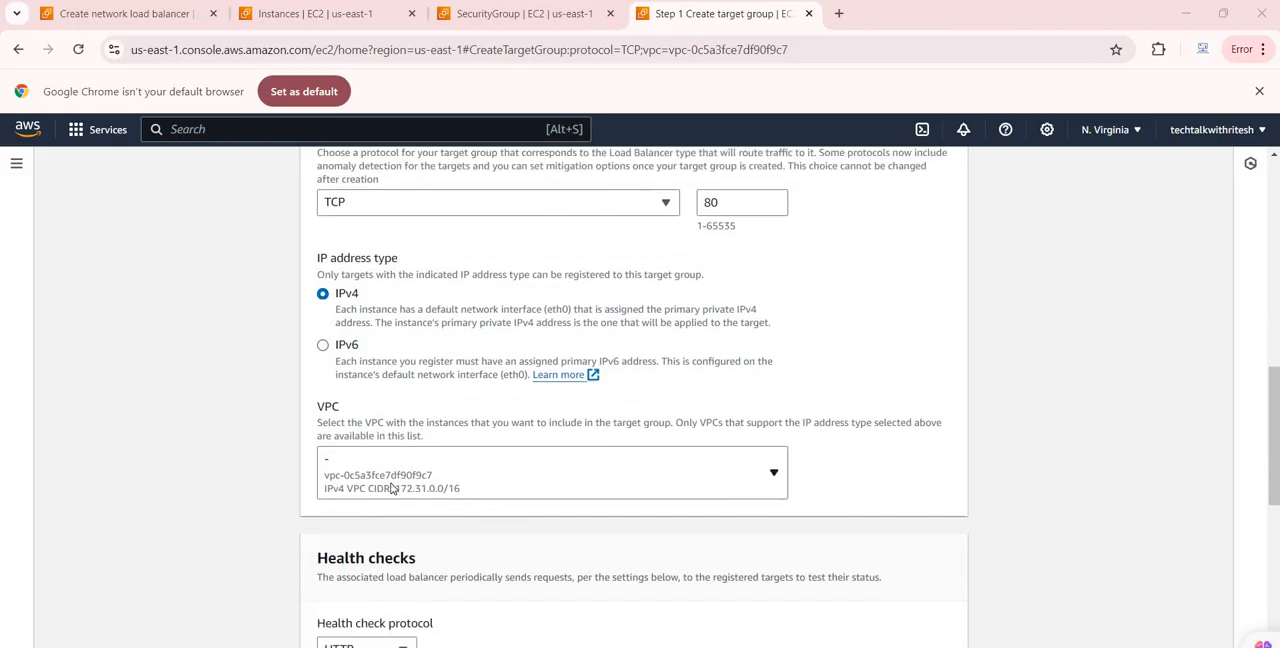
{"action": "scroll", "coordinate": [378, 420], "scroll_direction": "down", "scroll_amount": 3}
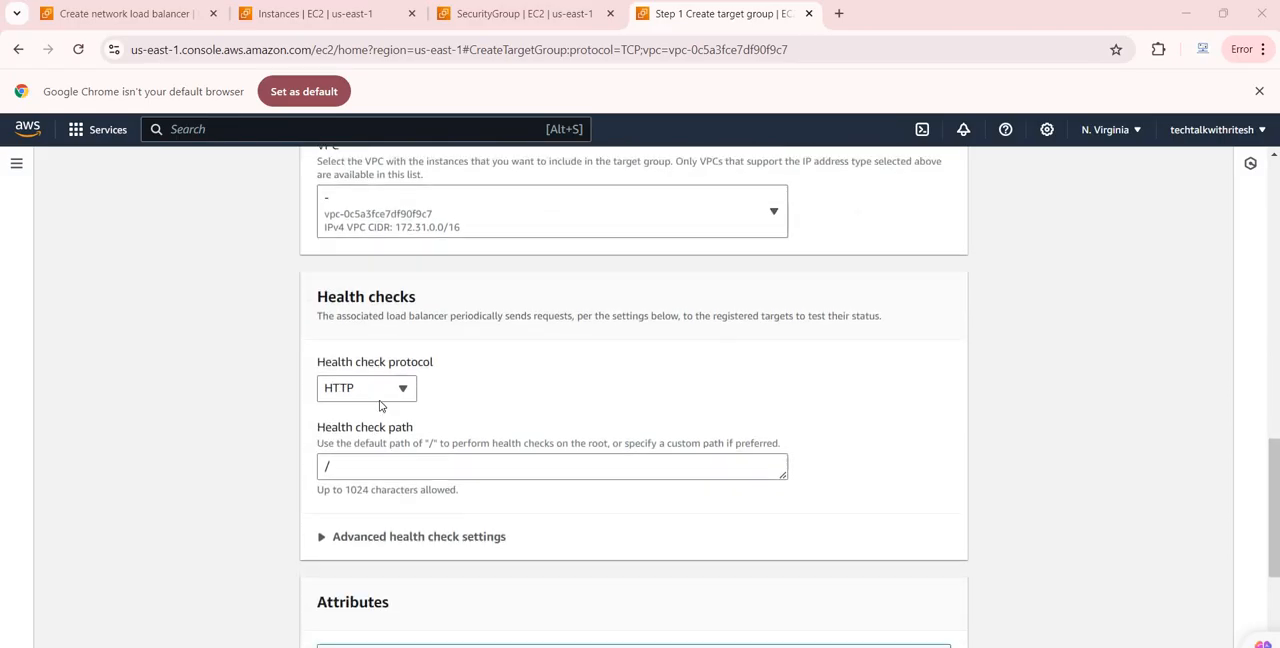
{"action": "scroll", "coordinate": [380, 420], "scroll_direction": "down", "scroll_amount": 1}
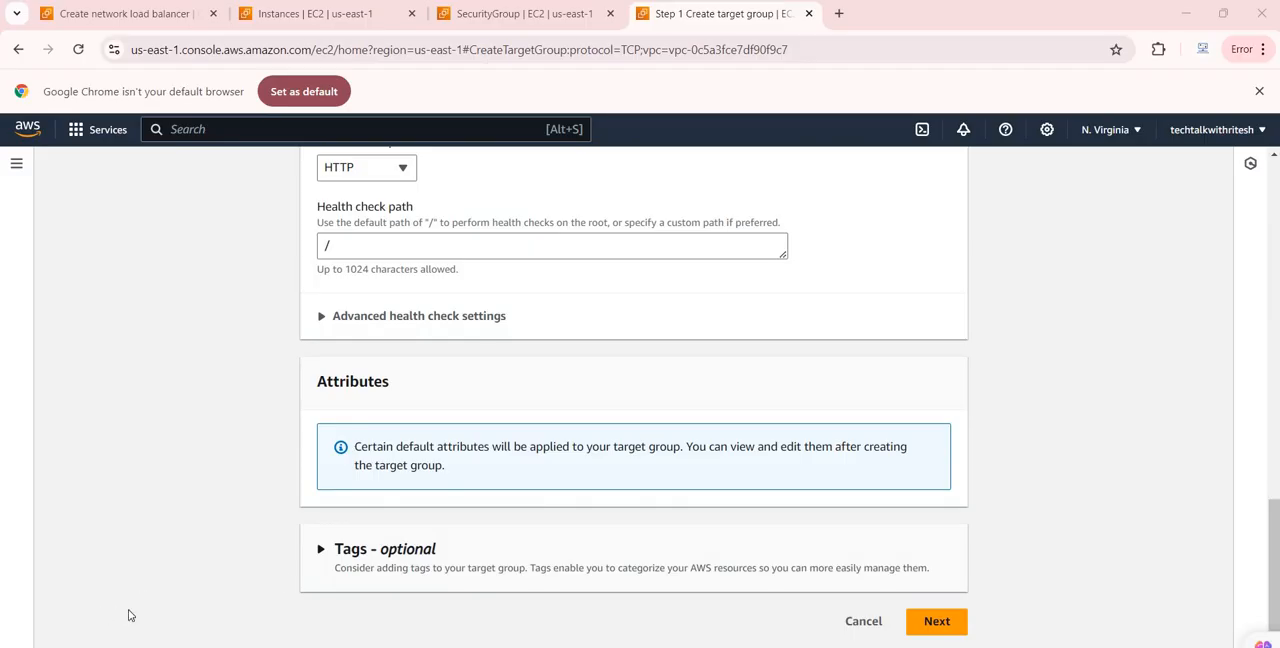
{"action": "left_click", "coordinate": [940, 621]}
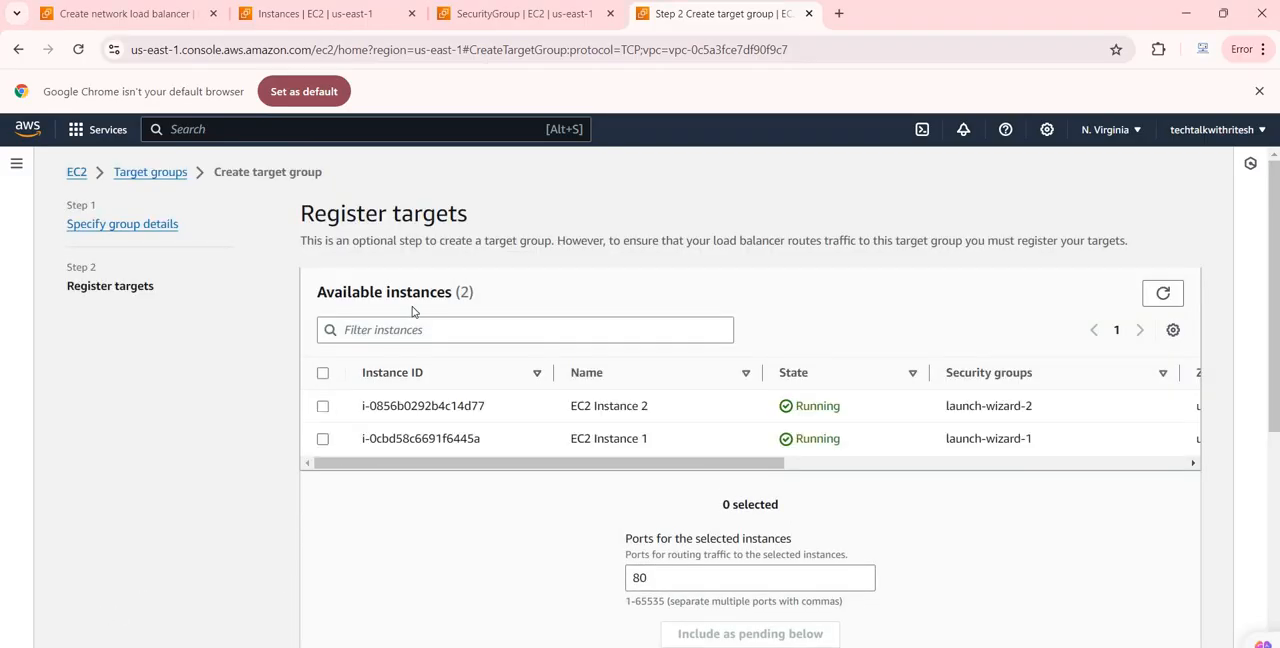
Add both available EC2 instances as pending targets on port 80 and create the target group
{"action": "left_click", "coordinate": [323, 380]}
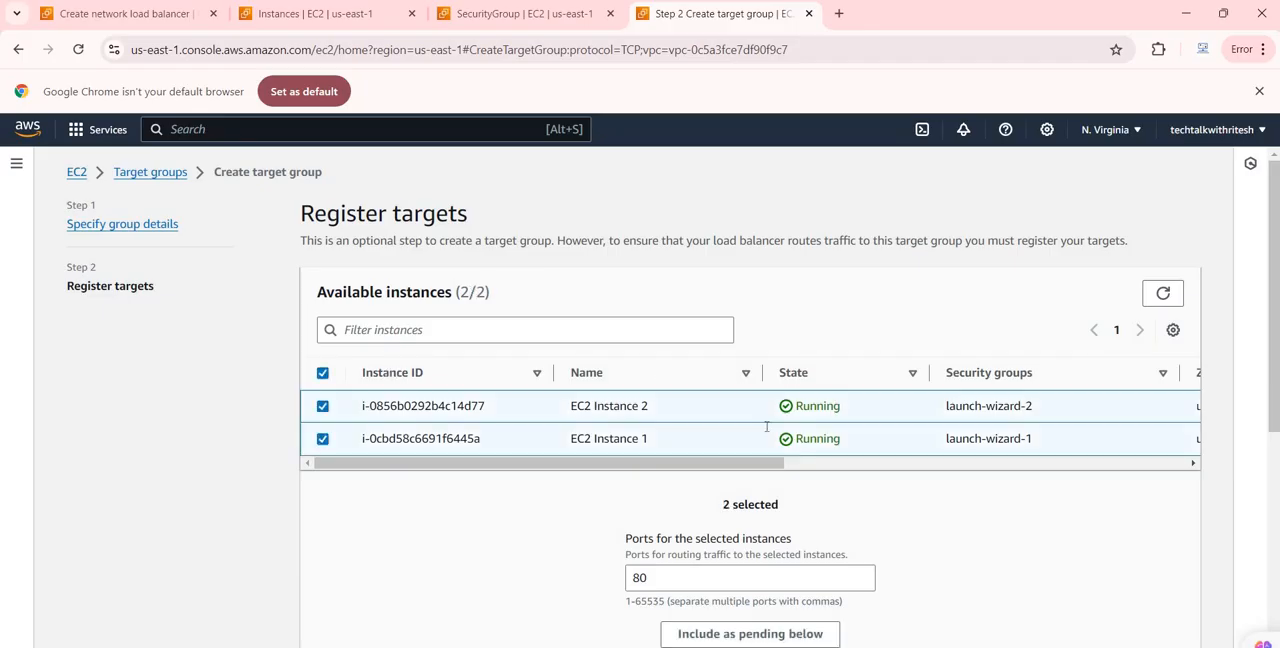
{"action": "scroll", "coordinate": [735, 490], "scroll_direction": "down", "scroll_amount": 2}
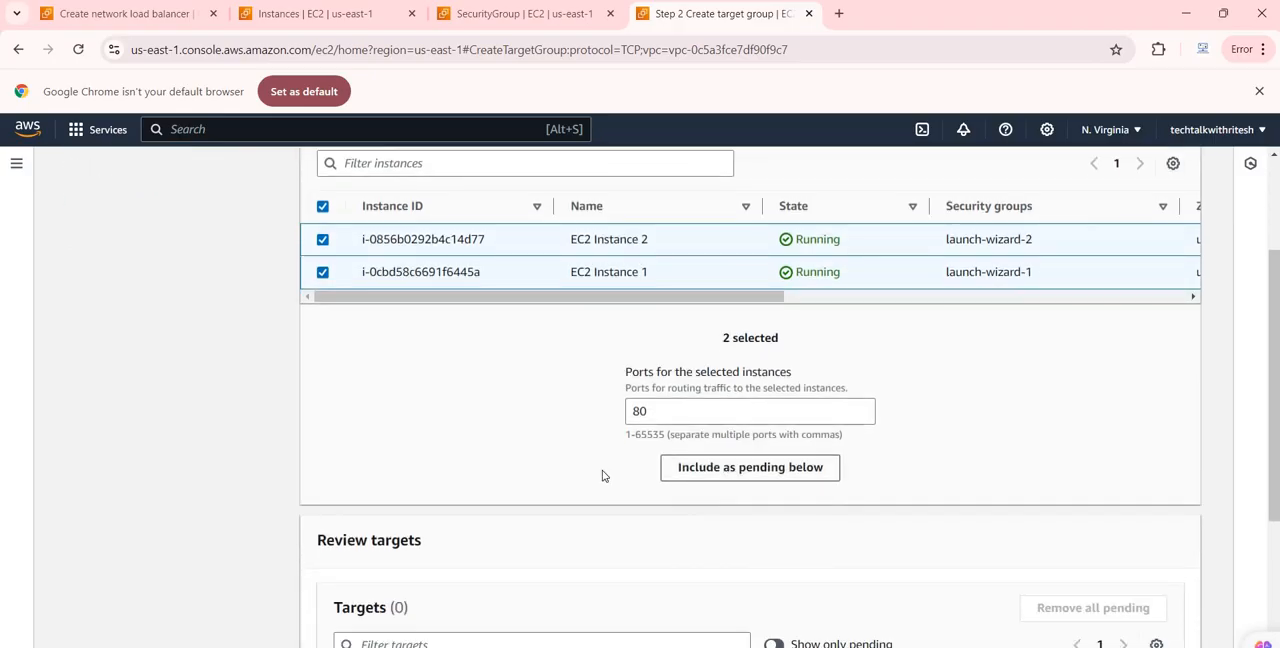
{"action": "left_click", "coordinate": [700, 467]}
{"action": "scroll", "coordinate": [603, 477], "scroll_direction": "down", "scroll_amount": 3}
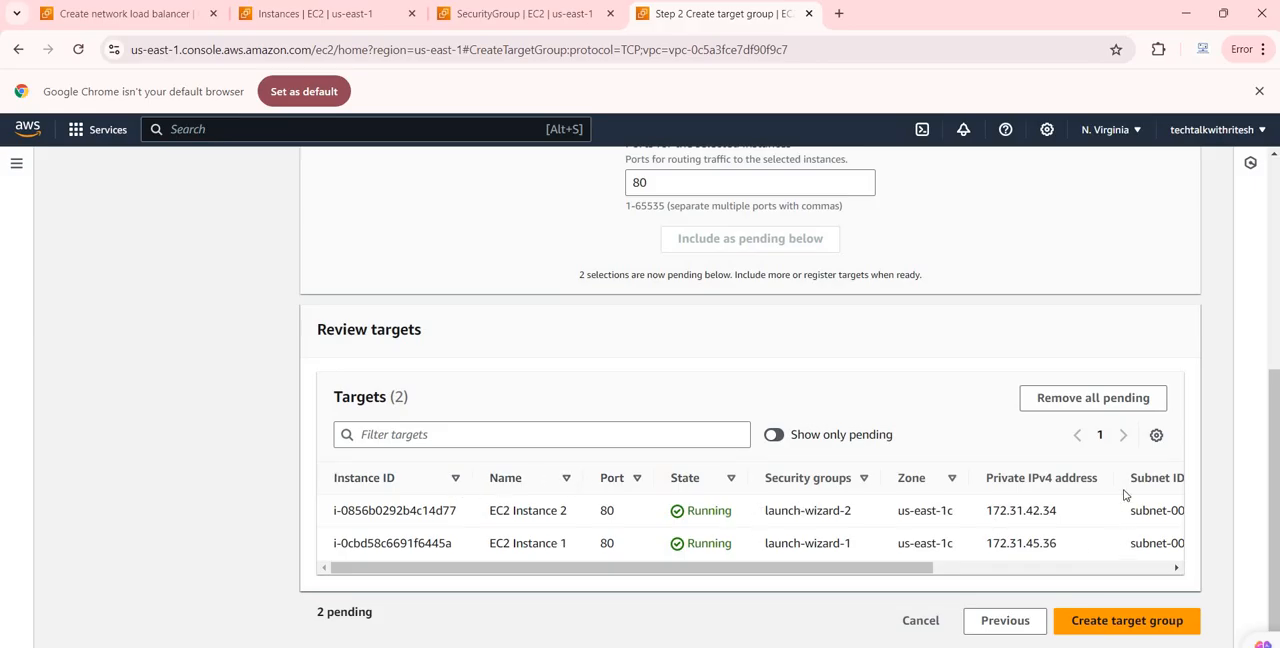
{"action": "left_click", "coordinate": [1135, 630]}
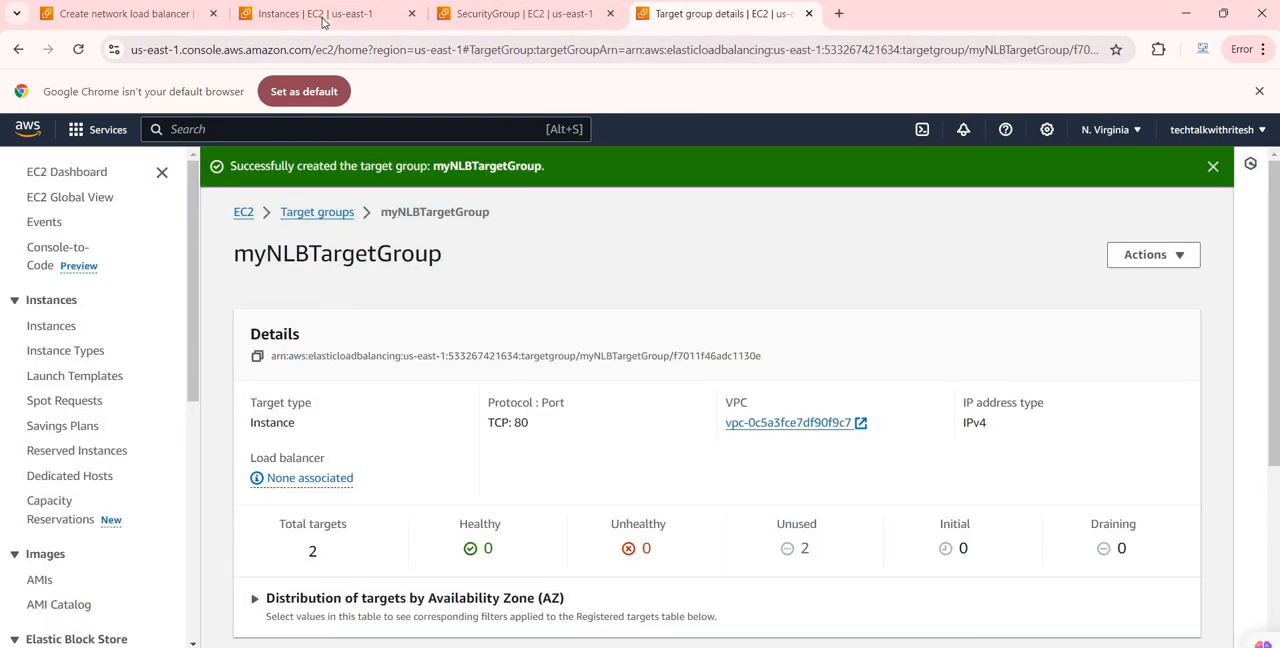
Back in the load balancer setup, refresh the target group choices and forward the TCP:80 listener to myNLBTargetGroup
{"action": "left_click", "coordinate": [163, 18]}
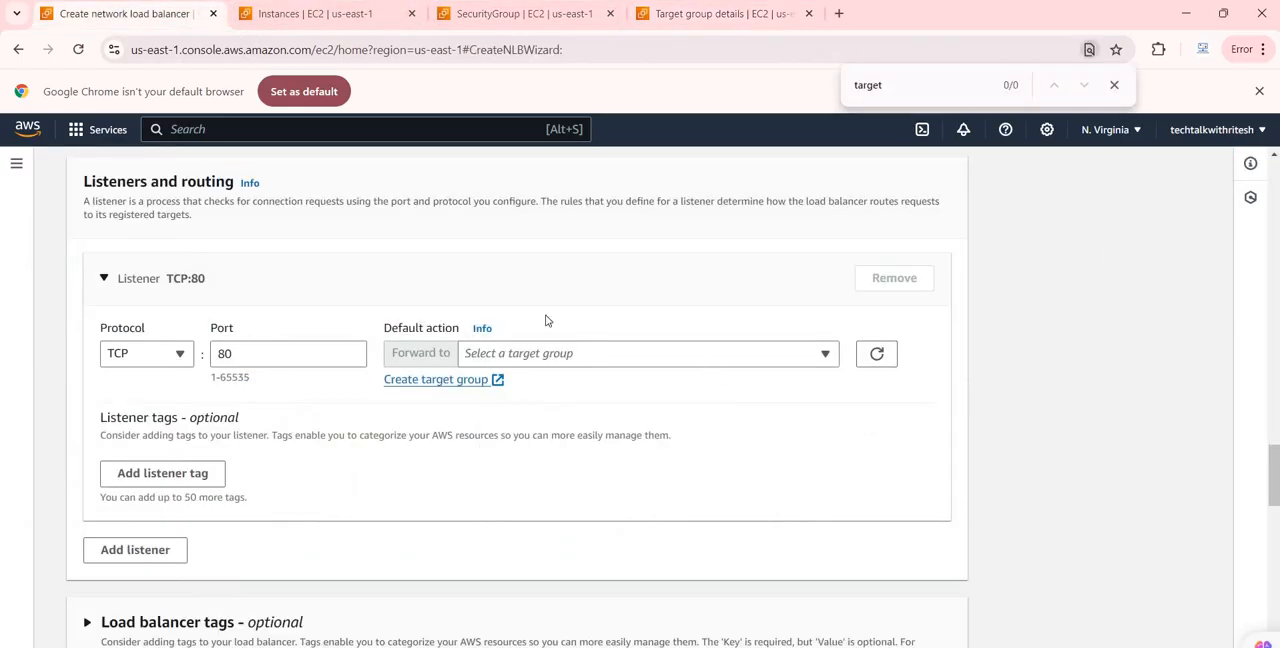
{"action": "left_click", "coordinate": [878, 353]}
{"action": "left_click", "coordinate": [823, 356]}
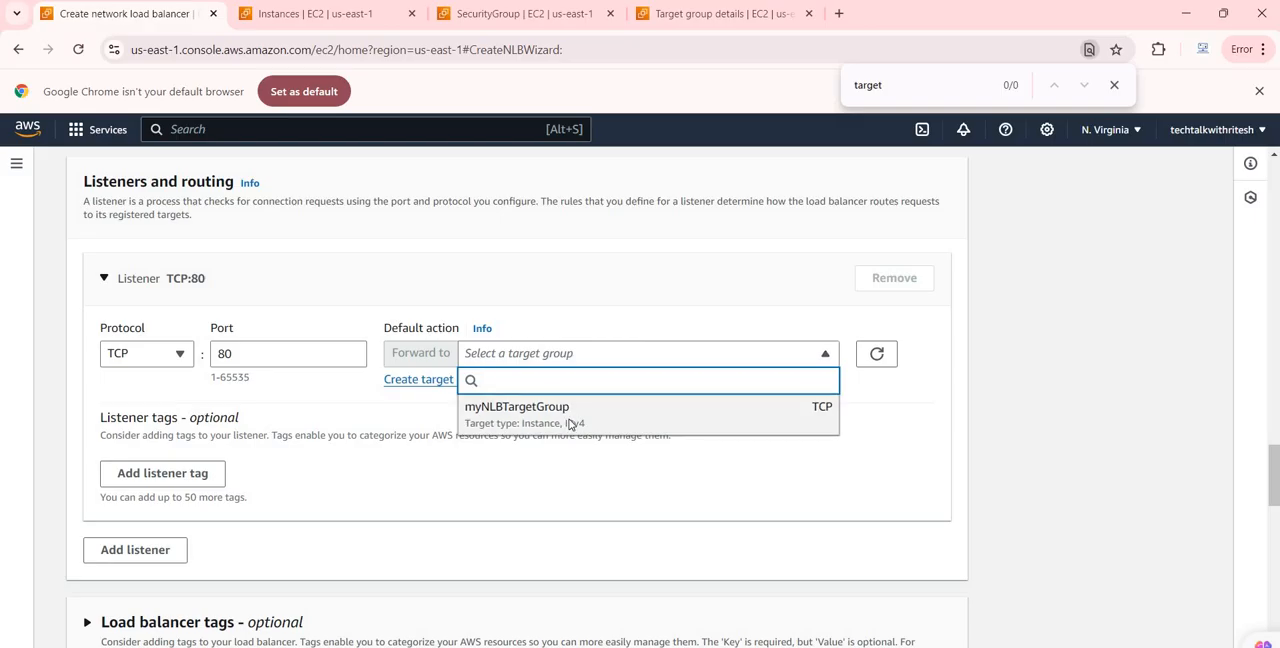
{"action": "left_click", "coordinate": [580, 420]}
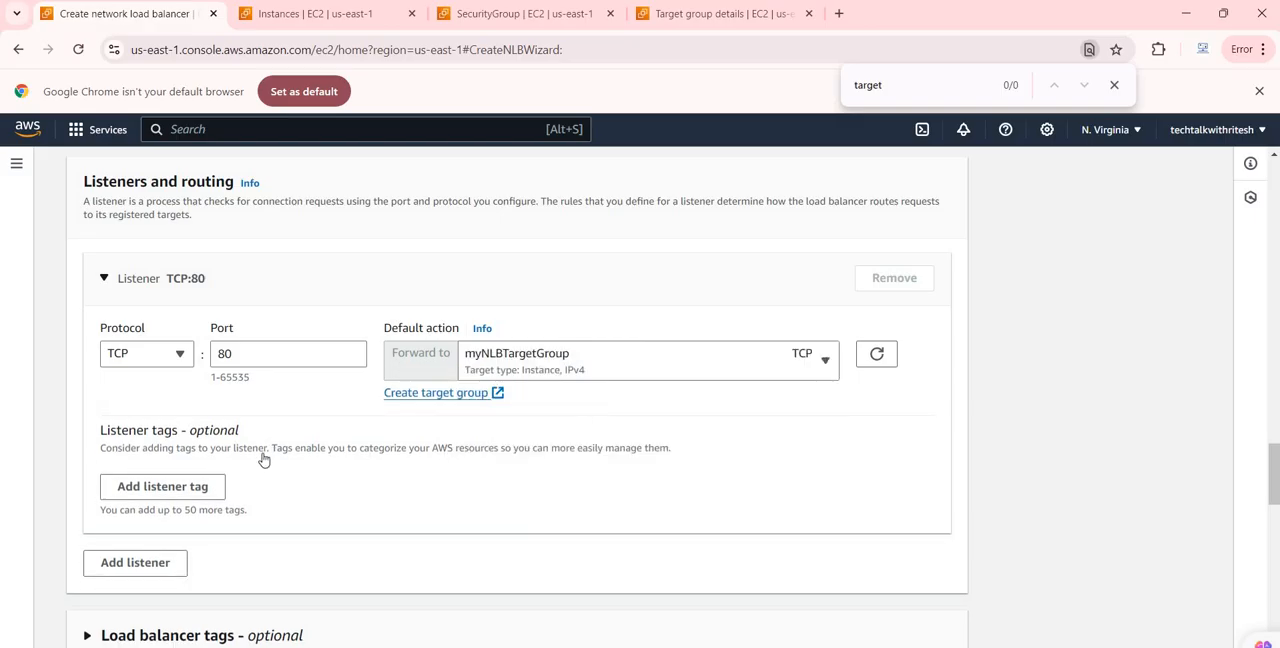
Check the load balancer summary and create the load balancer
{"action": "scroll", "coordinate": [264, 459], "scroll_direction": "down", "scroll_amount": 6}
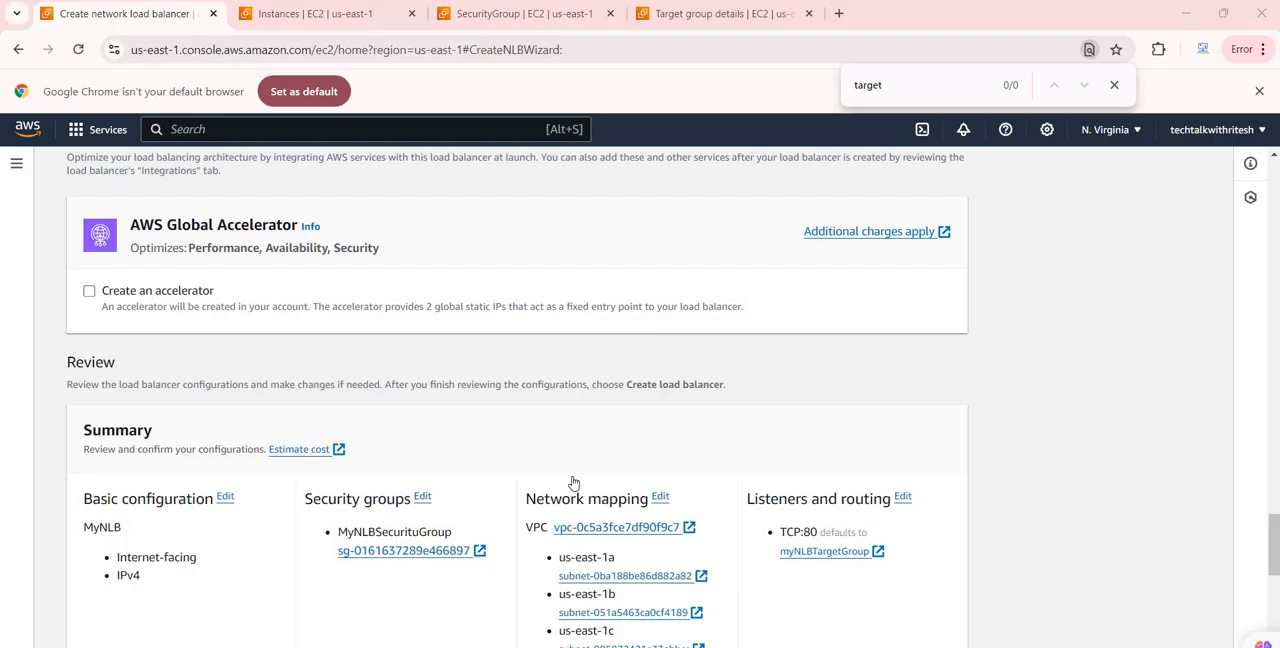
{"action": "scroll", "coordinate": [700, 520], "scroll_direction": "down", "scroll_amount": 5}
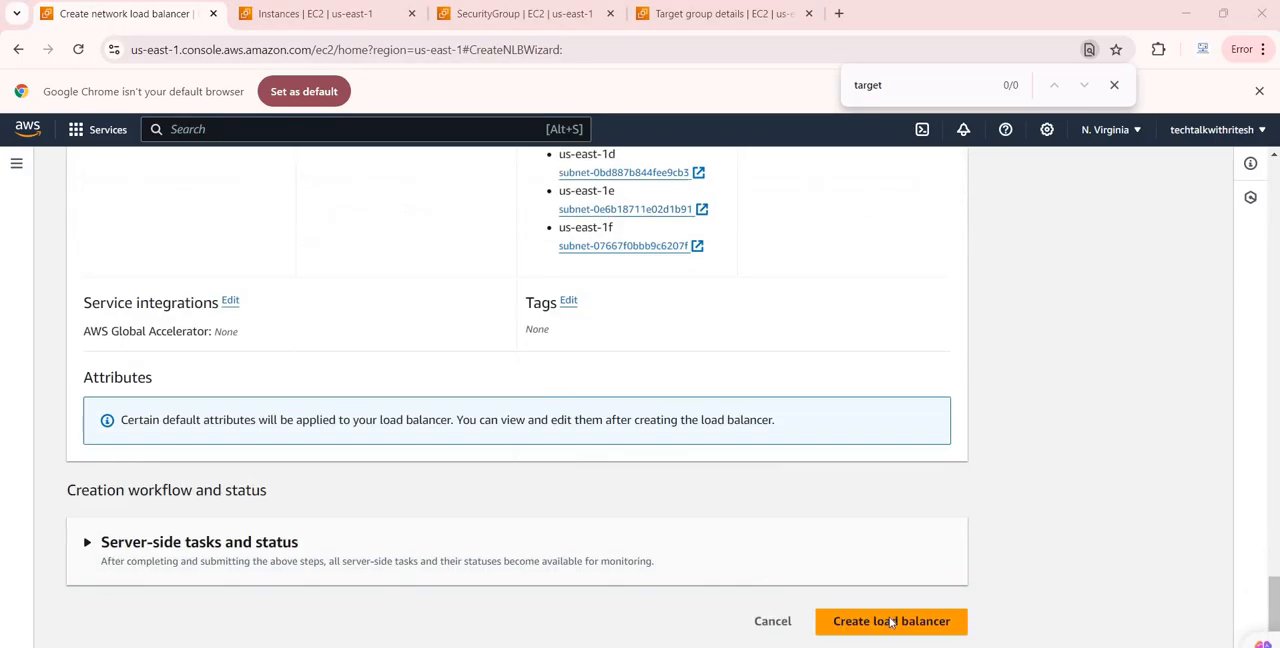
{"action": "left_click", "coordinate": [886, 620]}
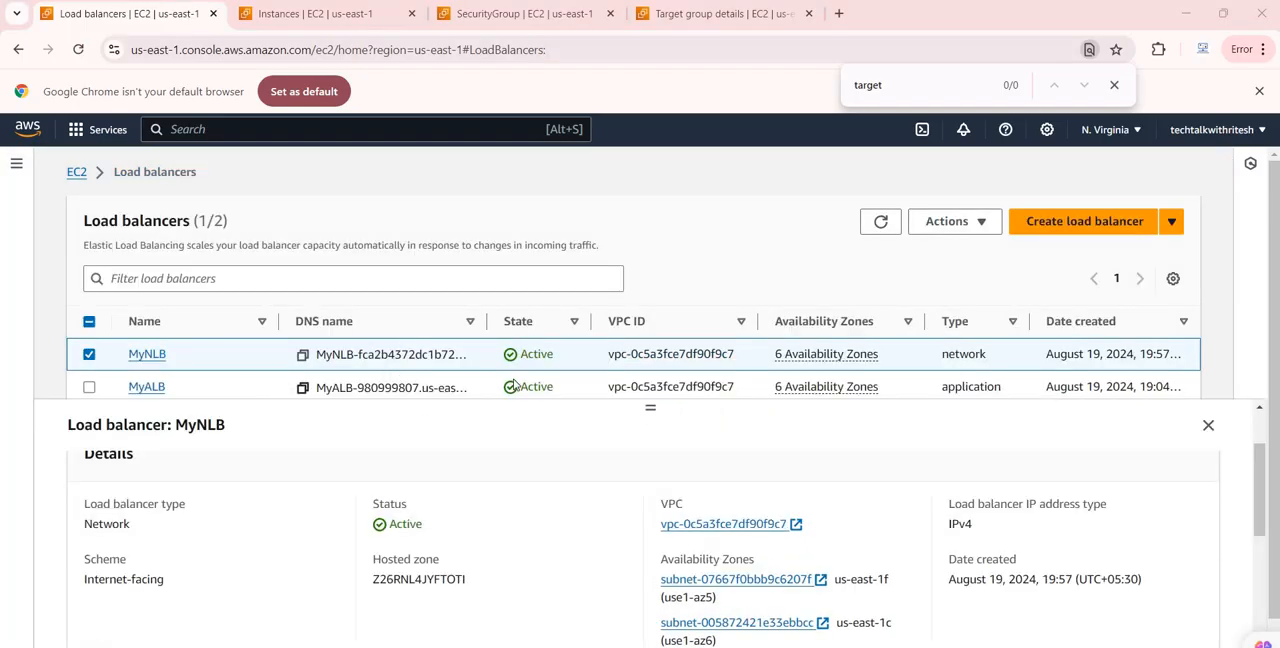
Open the details of MyNLB and examine its status, availability zones, DNS name and listeners
{"action": "left_click", "coordinate": [148, 355]}
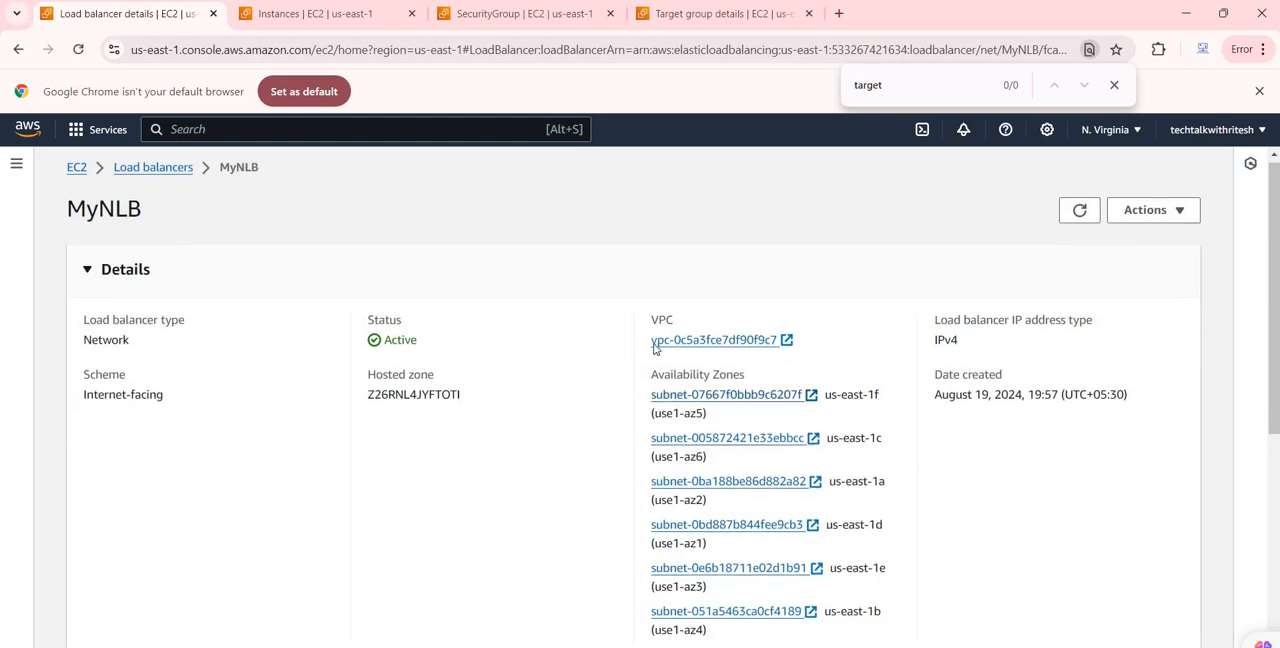
{"action": "scroll", "coordinate": [684, 383], "scroll_direction": "down", "scroll_amount": 2}
{"action": "scroll", "coordinate": [660, 413], "scroll_direction": "down", "scroll_amount": 3}
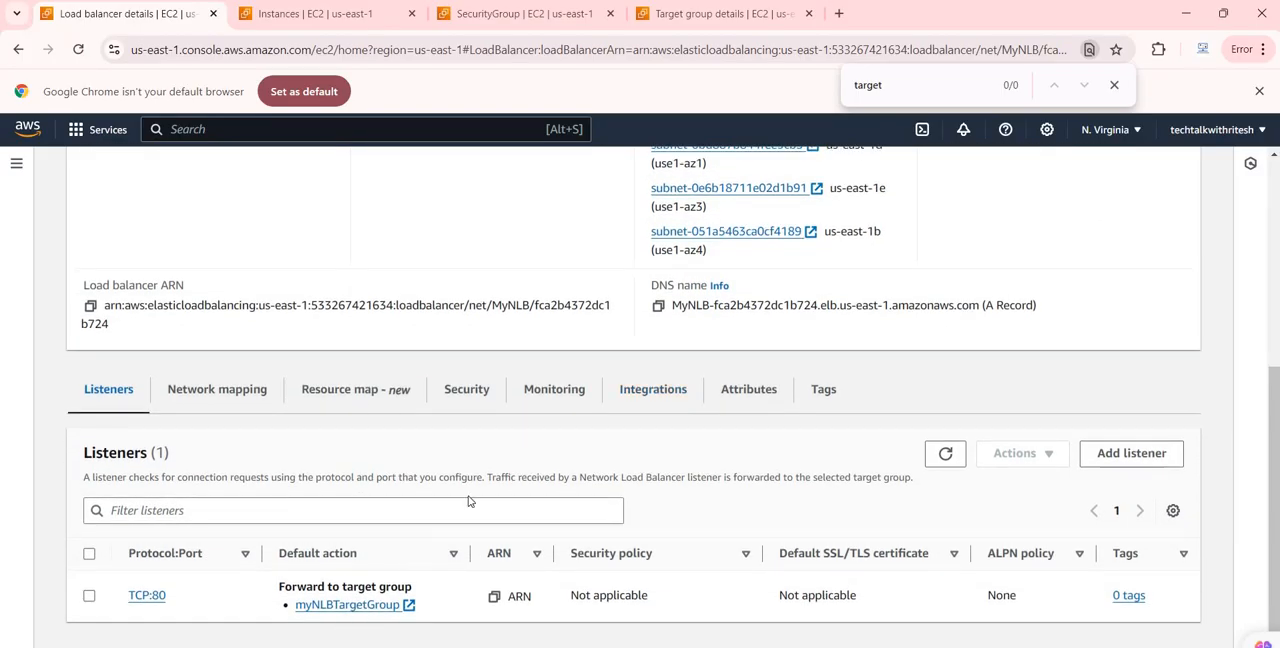
{"action": "scroll", "coordinate": [274, 432], "scroll_direction": "up", "scroll_amount": 4}
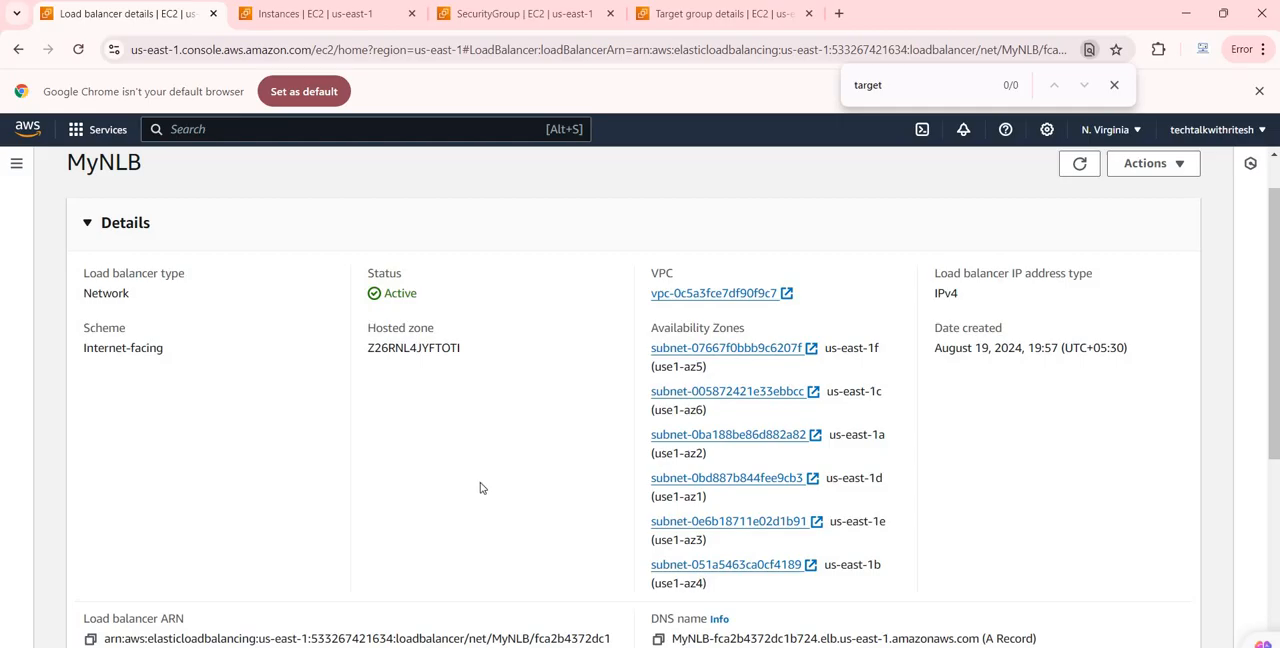
{"action": "scroll", "coordinate": [430, 505], "scroll_direction": "down", "scroll_amount": 2}
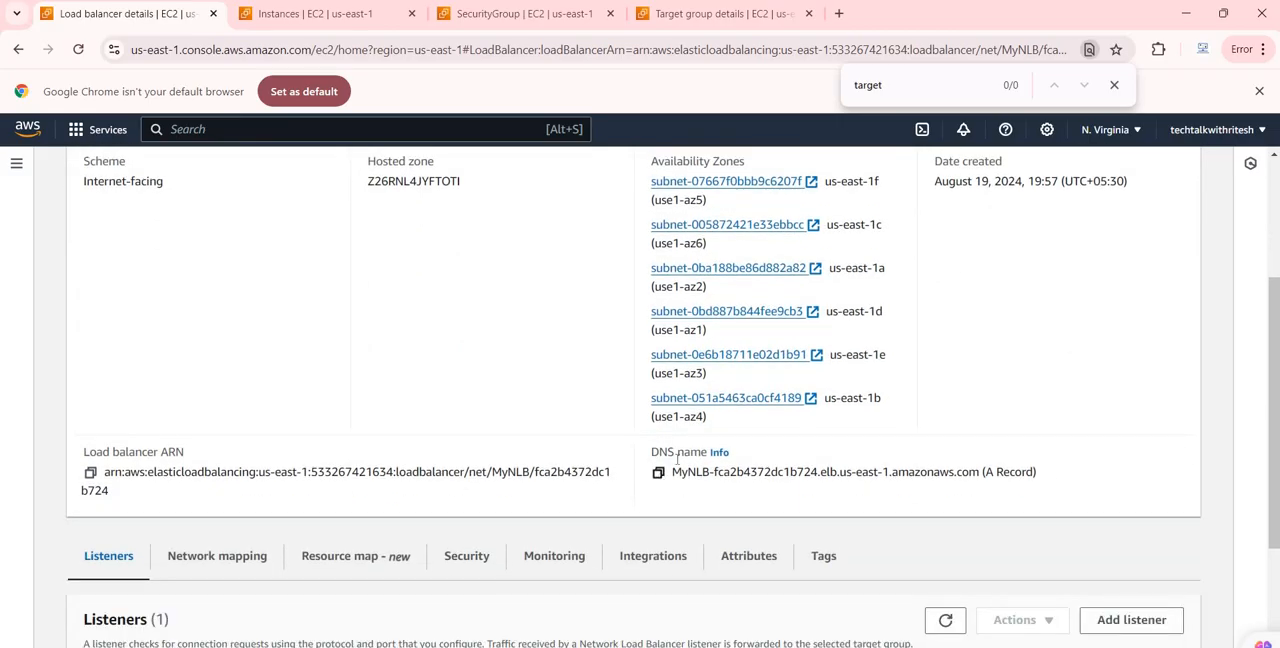
Copy the DNS name of MyNLB, load it in a new browser tab, and return to the load balancer details
{"action": "left_click", "coordinate": [658, 472]}
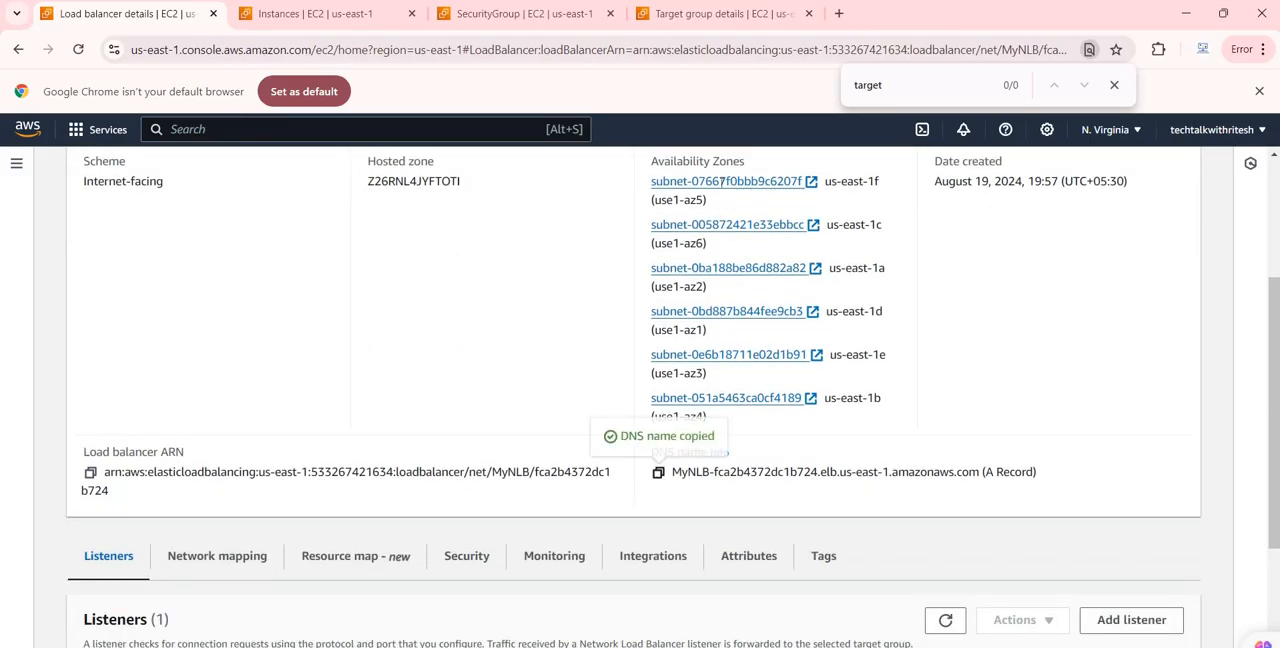
{"action": "key", "text": "ctrl+t"}
{"action": "right_click", "coordinate": [744, 48]}
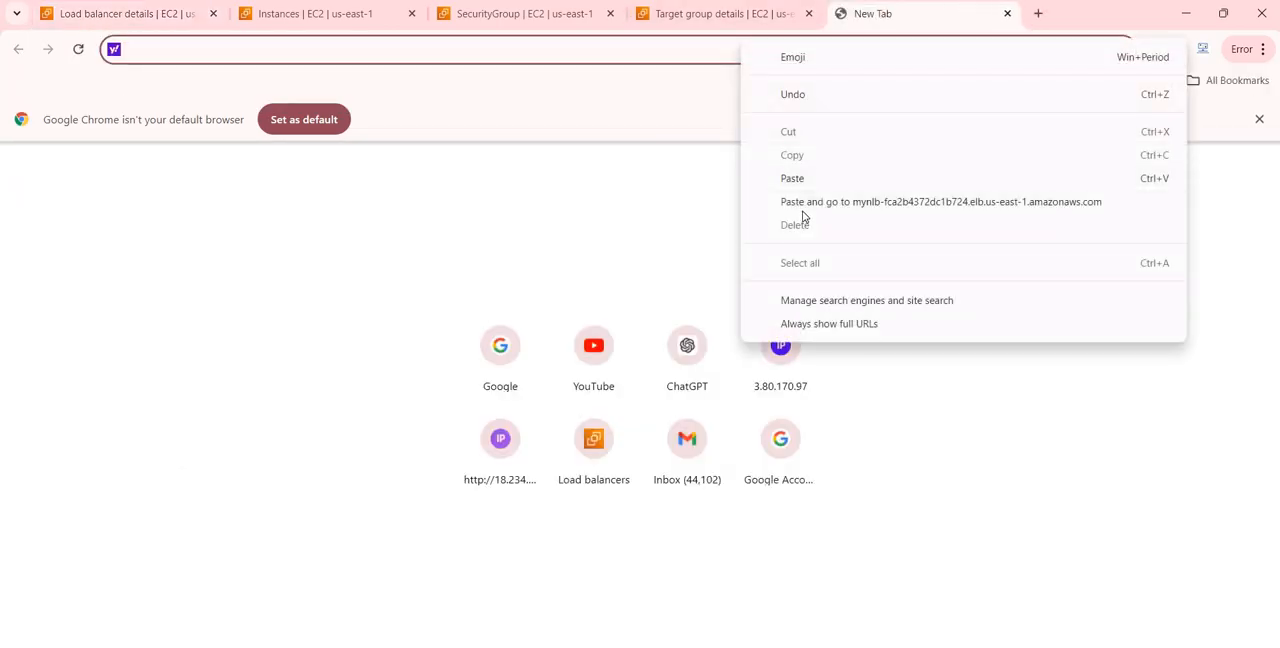
{"action": "left_click", "coordinate": [803, 203]}
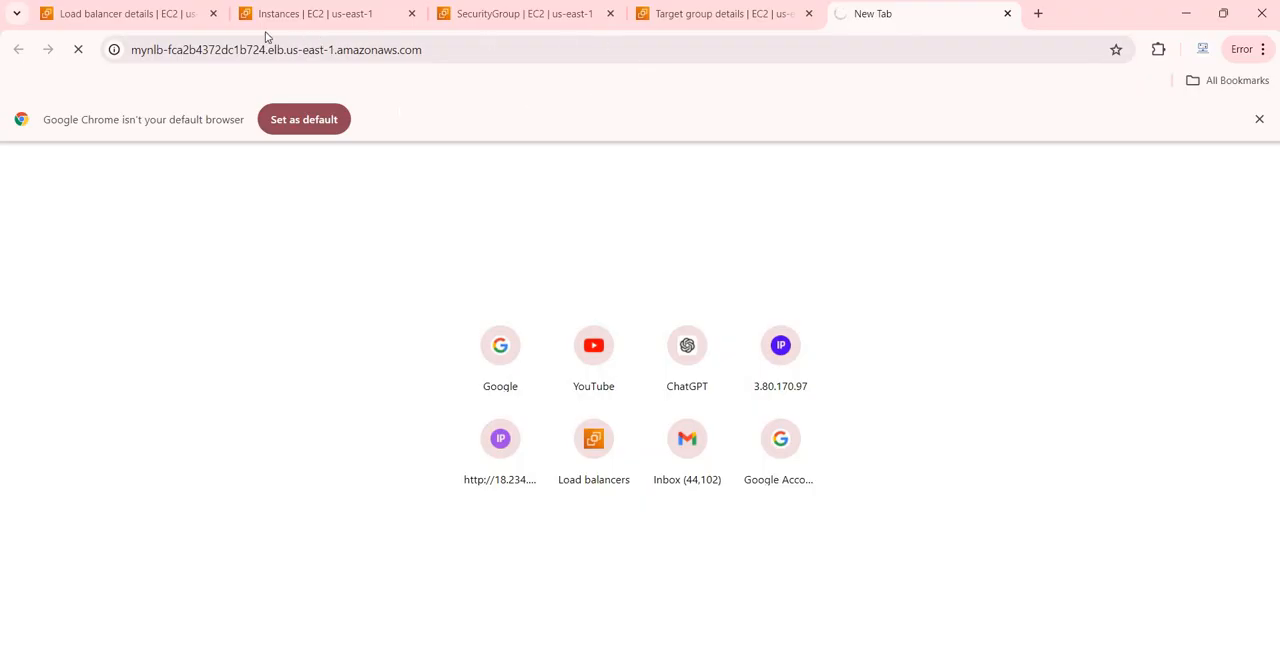
{"action": "left_click", "coordinate": [146, 22]}
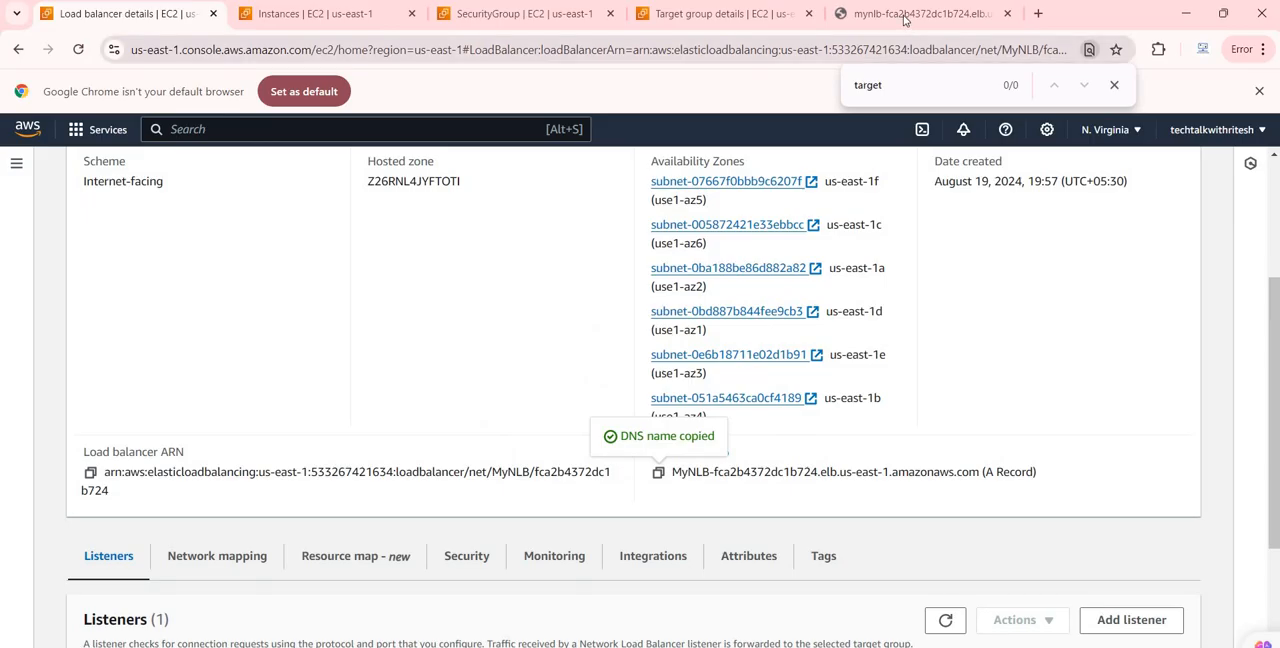
Reload the MyNLB DNS page repeatedly to check which EC2 instance answers the requests
{"action": "left_click", "coordinate": [922, 14]}
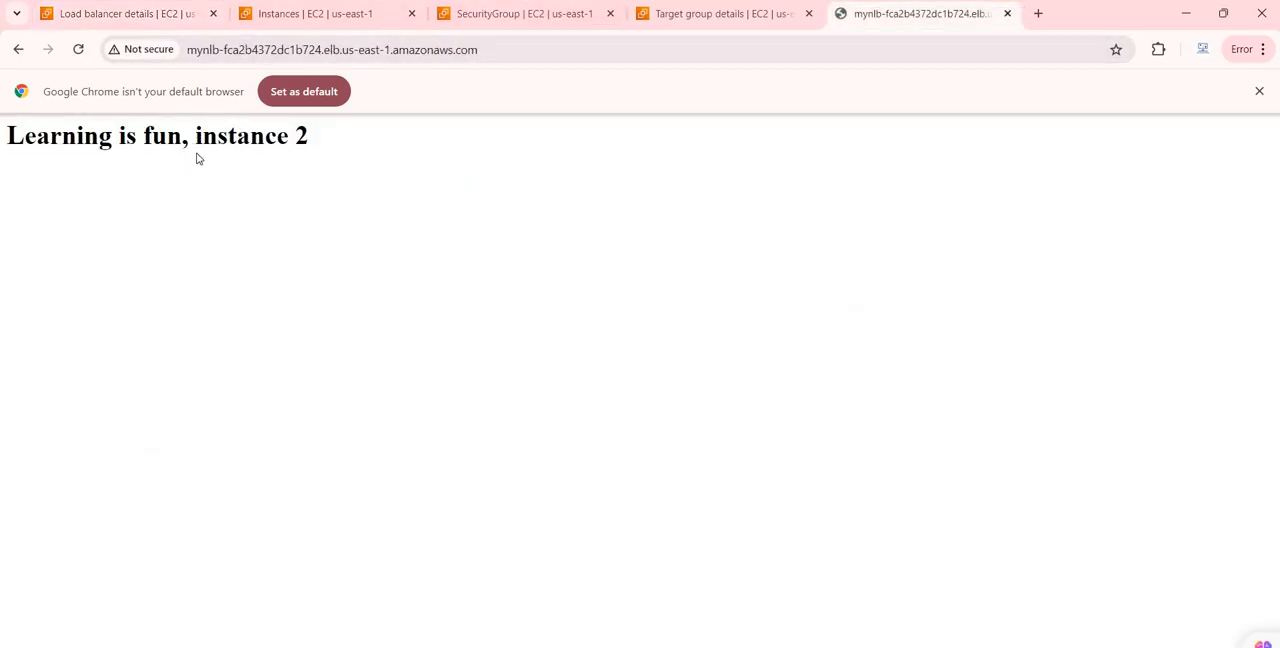
{"action": "left_click", "coordinate": [79, 50]}
{"action": "left_click", "coordinate": [78, 53]}
{"action": "left_click", "coordinate": [78, 52]}
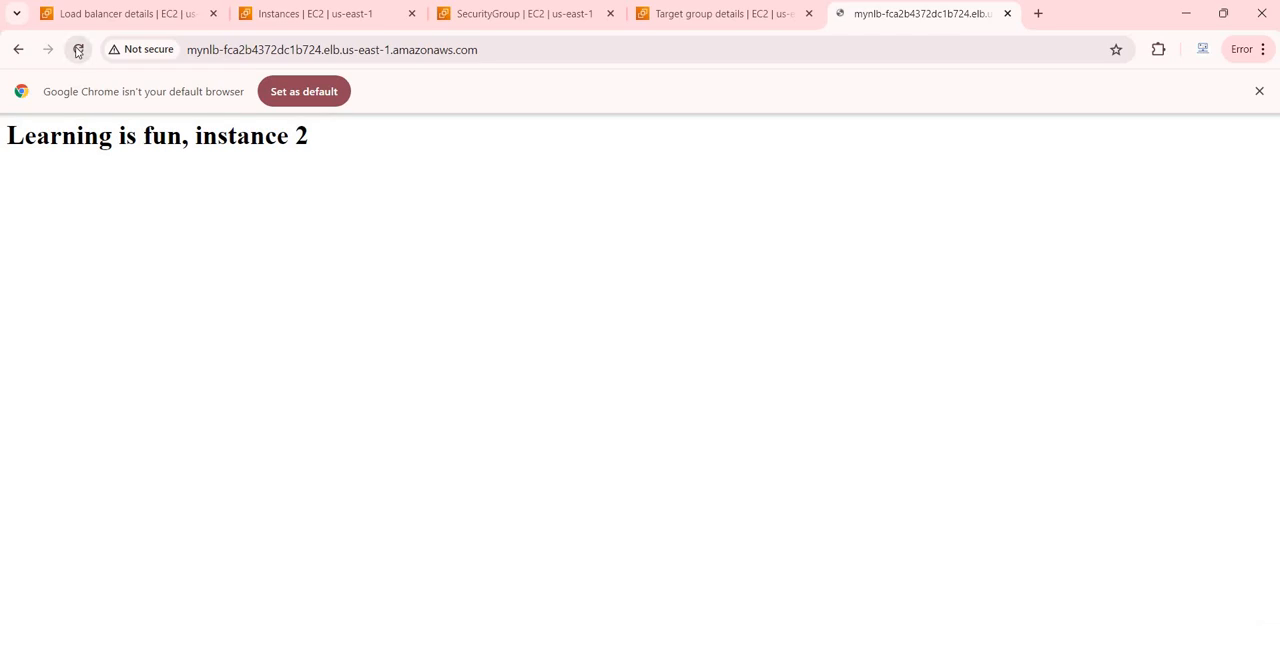
{"action": "left_click", "coordinate": [78, 52]}
{"action": "left_click", "coordinate": [78, 52]}
{"action": "left_click", "coordinate": [78, 52]}
{"action": "left_click", "coordinate": [78, 52]}
{"action": "left_click", "coordinate": [78, 52]}
{"action": "left_click", "coordinate": [78, 52]}
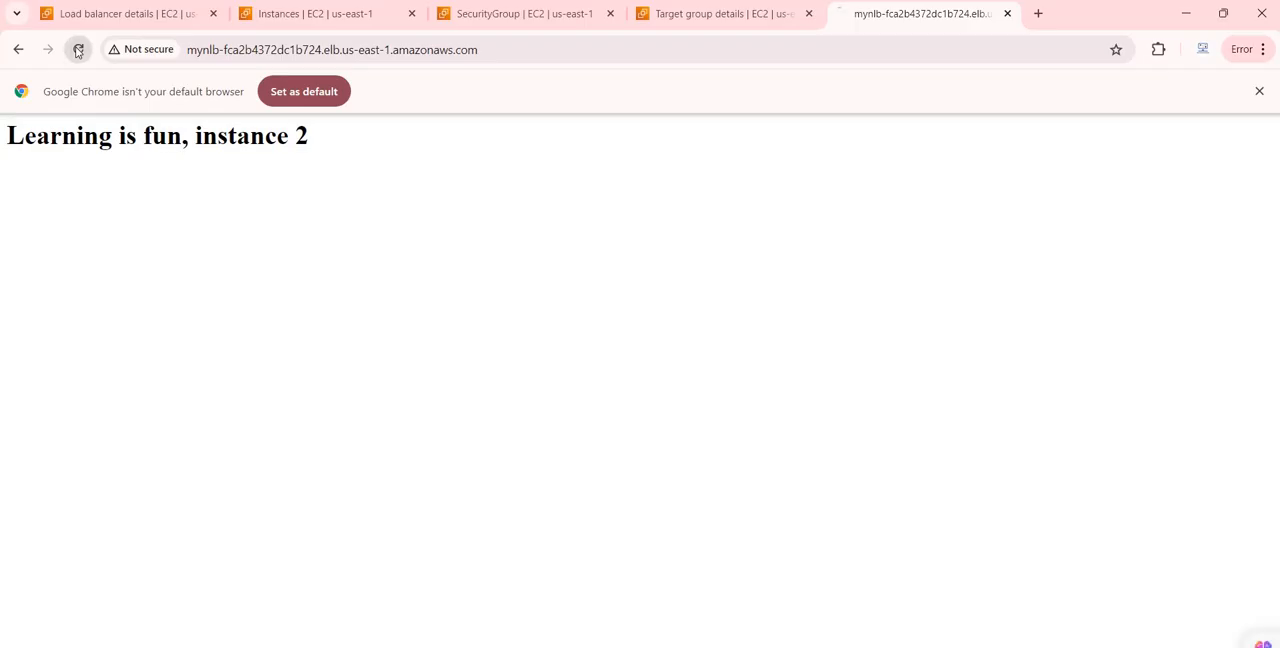
From the load balancer details, open the EC2 dashboard in a separate browser tab and list the instances
{"action": "left_click", "coordinate": [130, 14]}
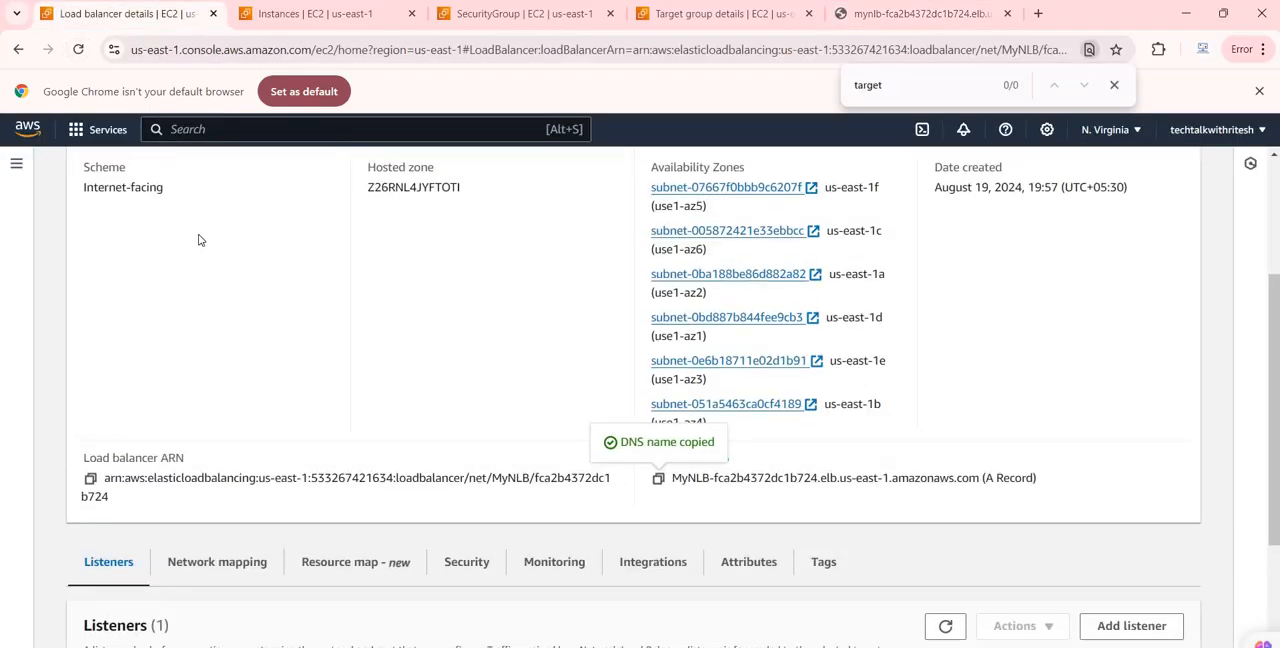
{"action": "scroll", "coordinate": [70, 176], "scroll_direction": "up", "scroll_amount": 3}
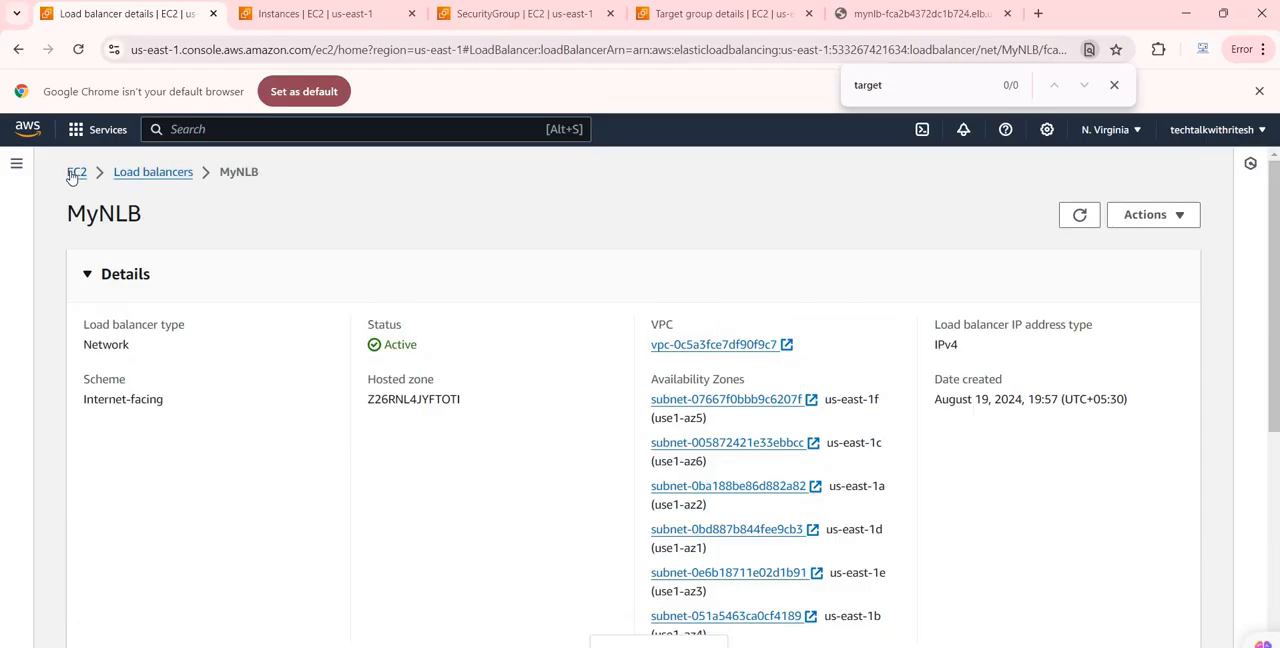
{"action": "middle_click", "coordinate": [72, 176]}
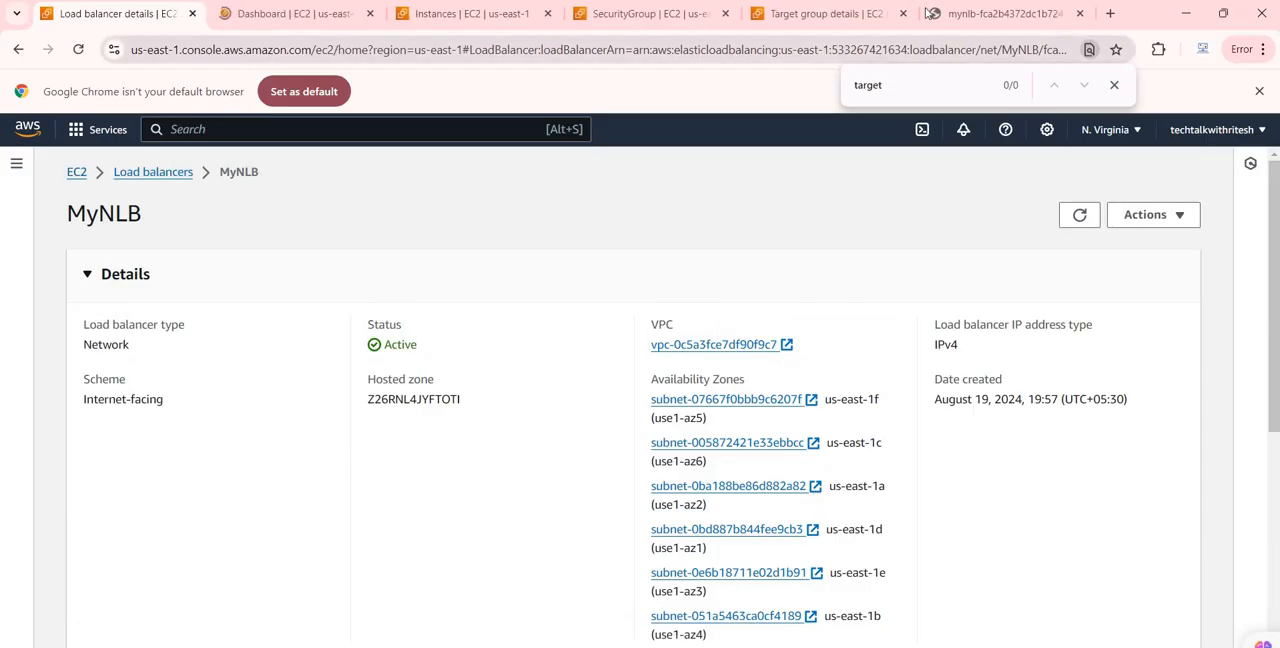
{"action": "left_click", "coordinate": [960, 16]}
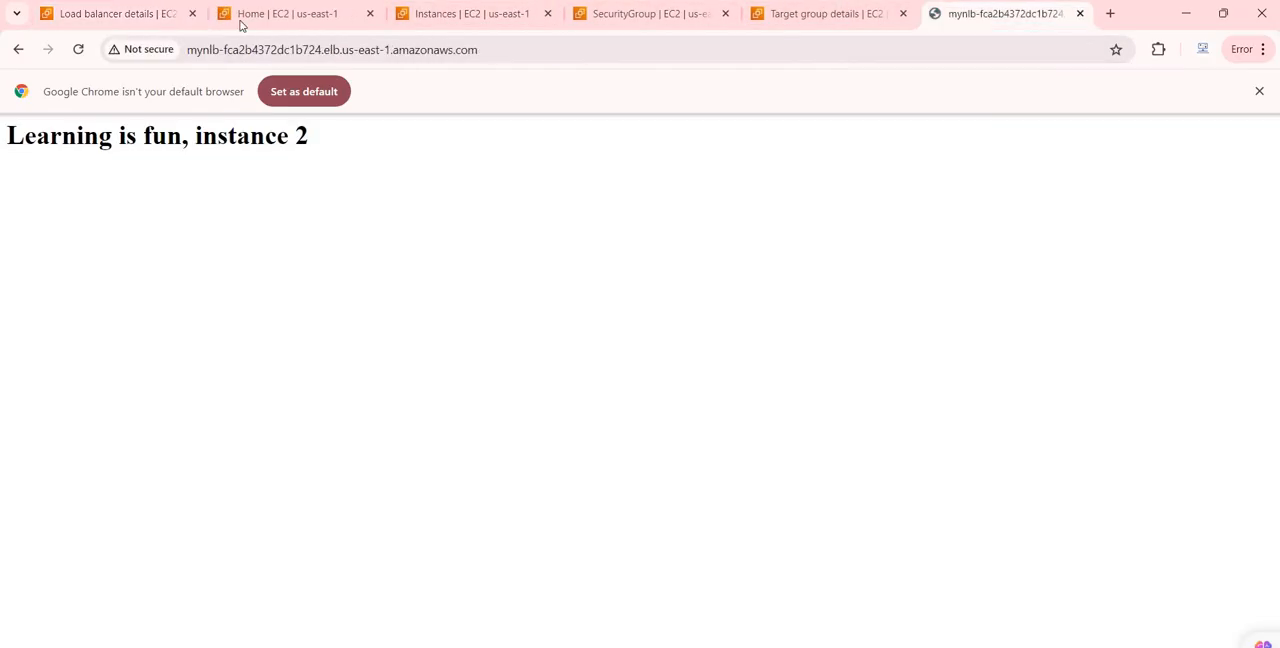
{"action": "left_click", "coordinate": [247, 20]}
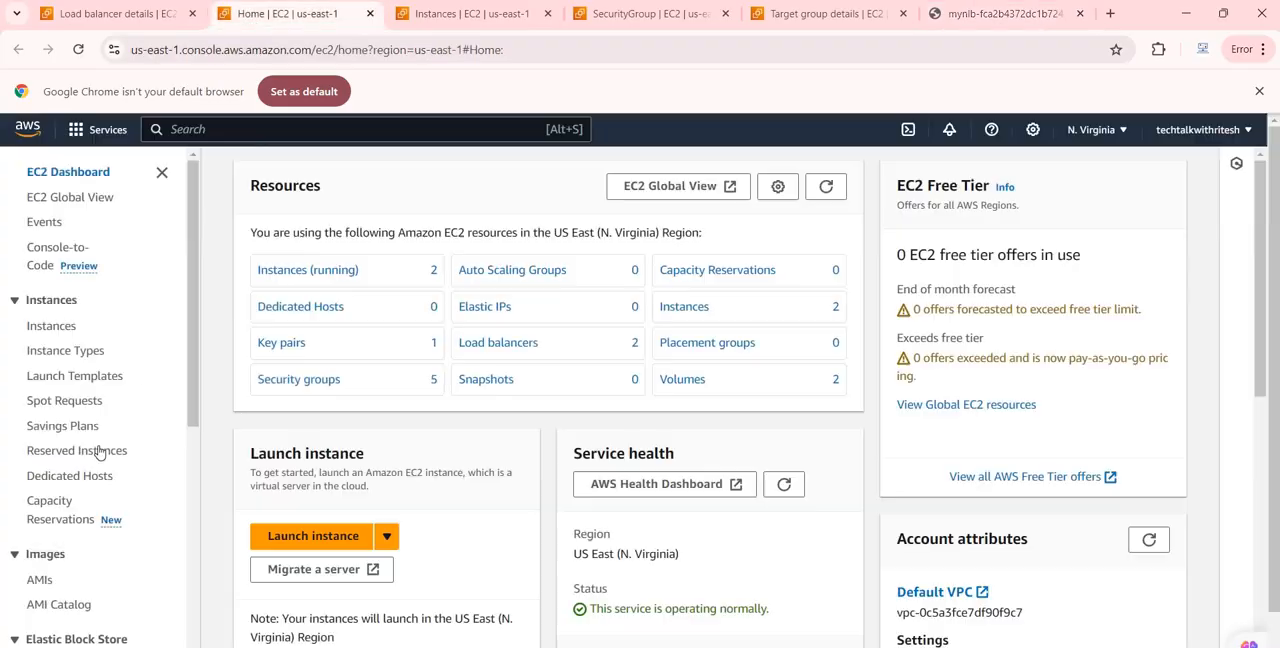
{"action": "left_click", "coordinate": [52, 328]}
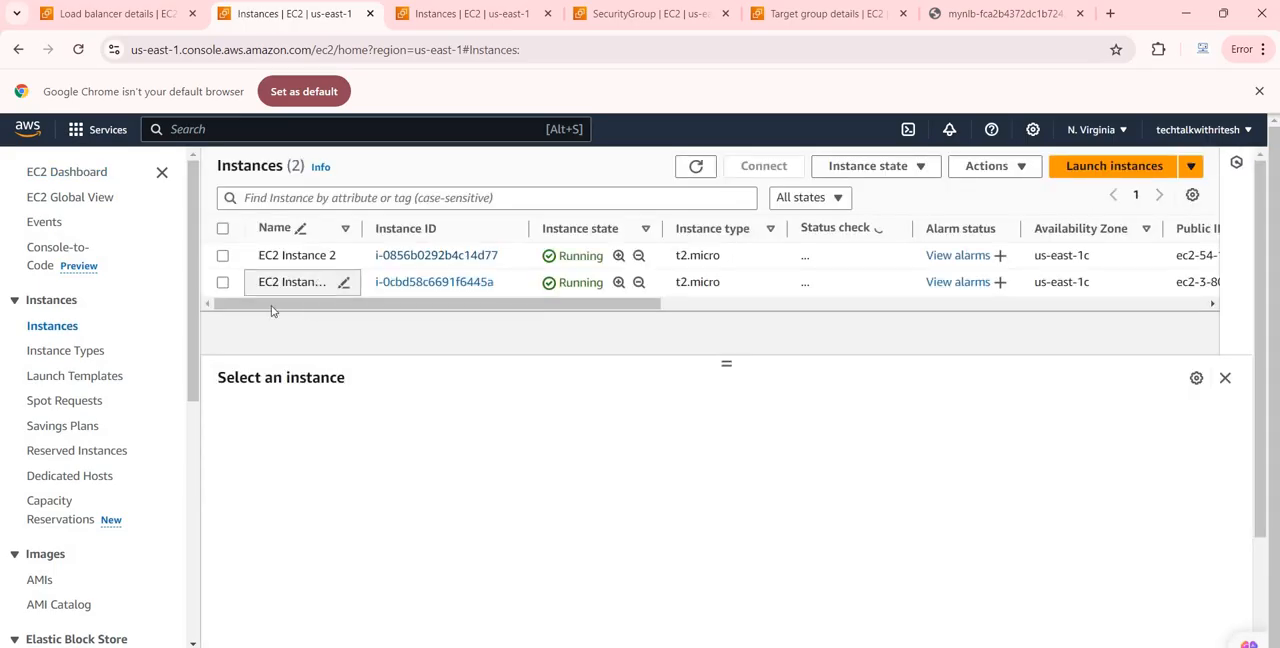
Select EC2 Instance 1 and open its launch-wizard-1 security group from the instance's security details
{"action": "left_click", "coordinate": [222, 283]}
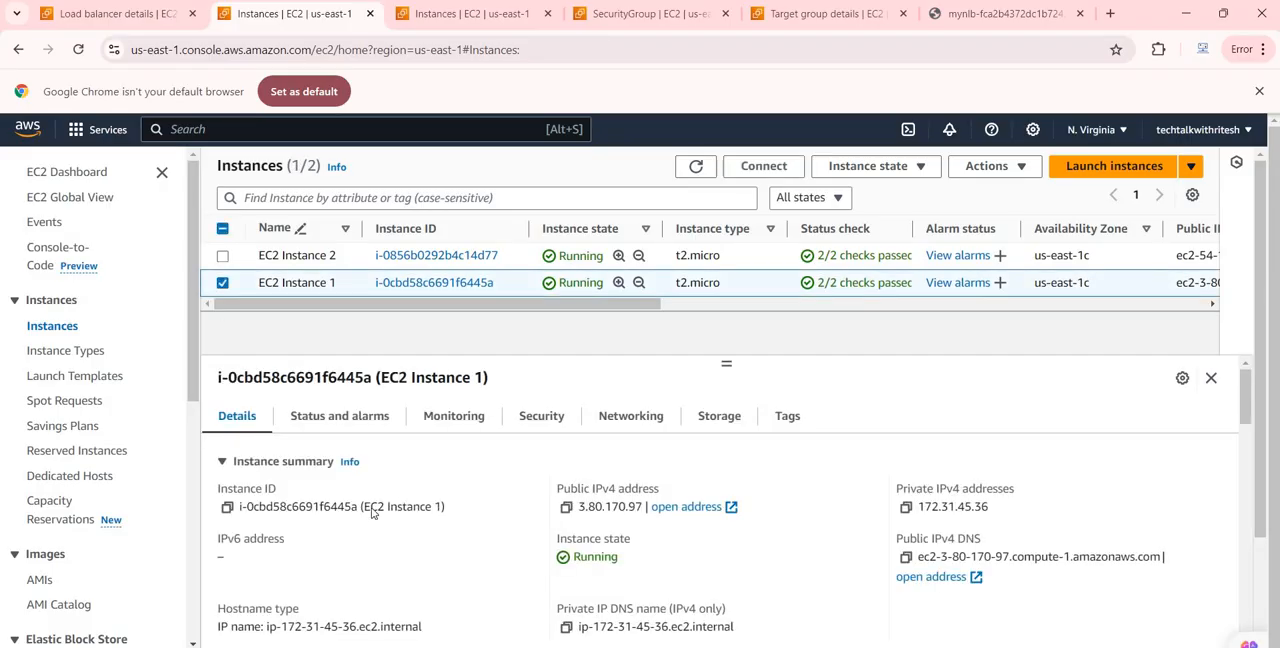
{"action": "left_click", "coordinate": [540, 416]}
{"action": "scroll", "coordinate": [300, 485], "scroll_direction": "down", "scroll_amount": 2}
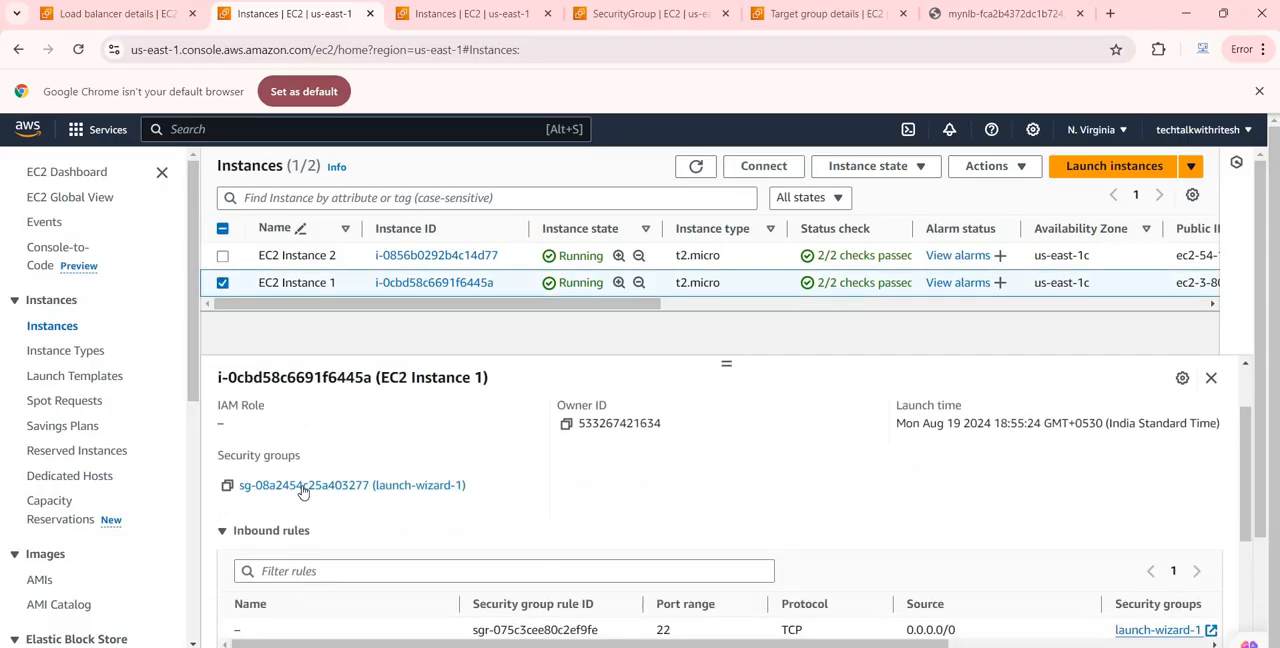
{"action": "left_click", "coordinate": [323, 487]}
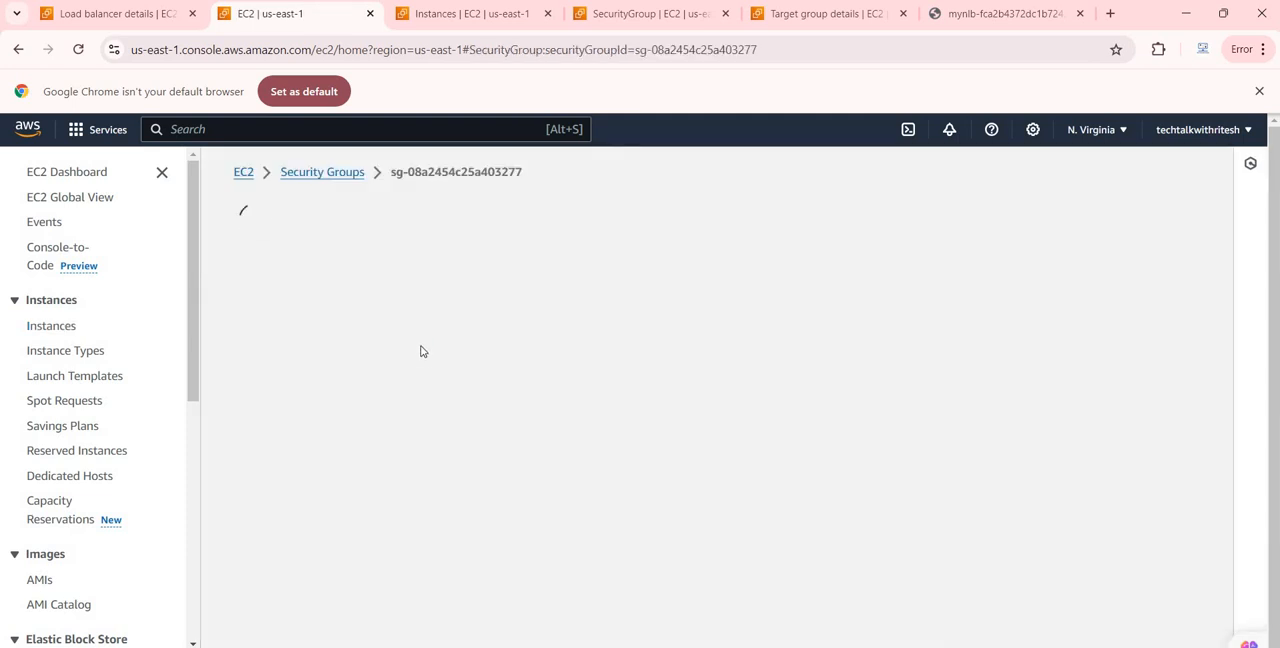
{"action": "scroll", "coordinate": [700, 550], "scroll_direction": "down", "scroll_amount": 2}
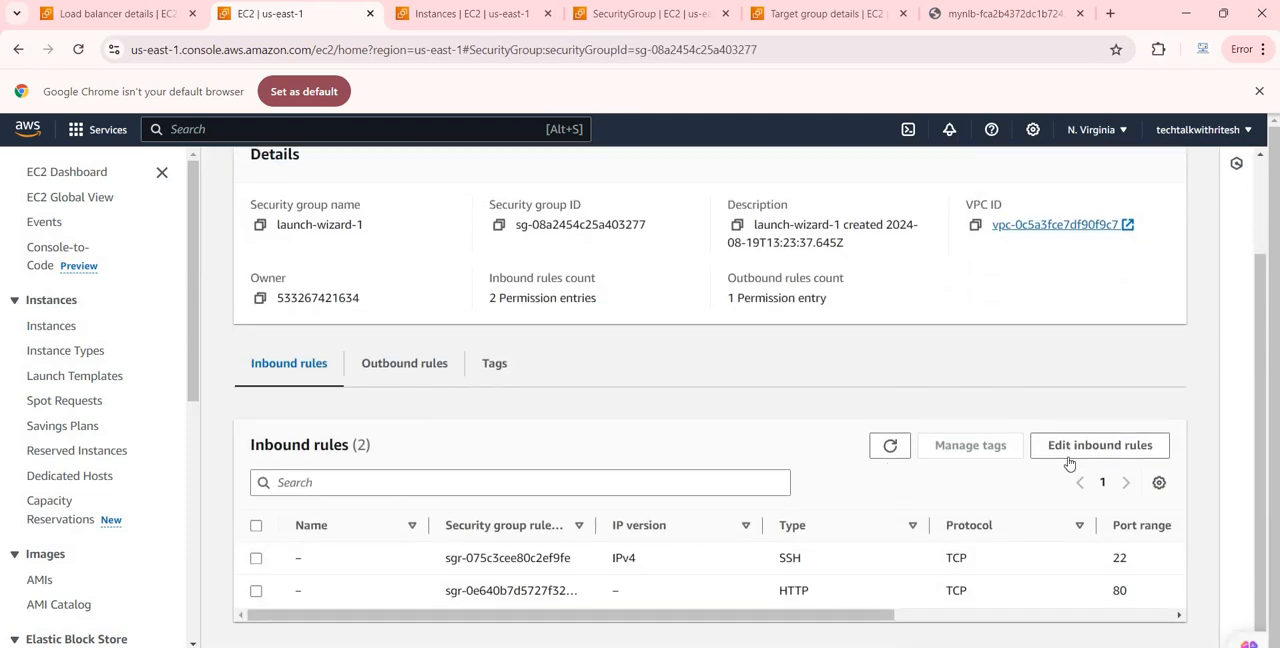
Add an inbound HTTP rule to launch-wizard-1 with MyNLBSecurituGroup as the source, and save the rules
{"action": "left_click", "coordinate": [1099, 445]}
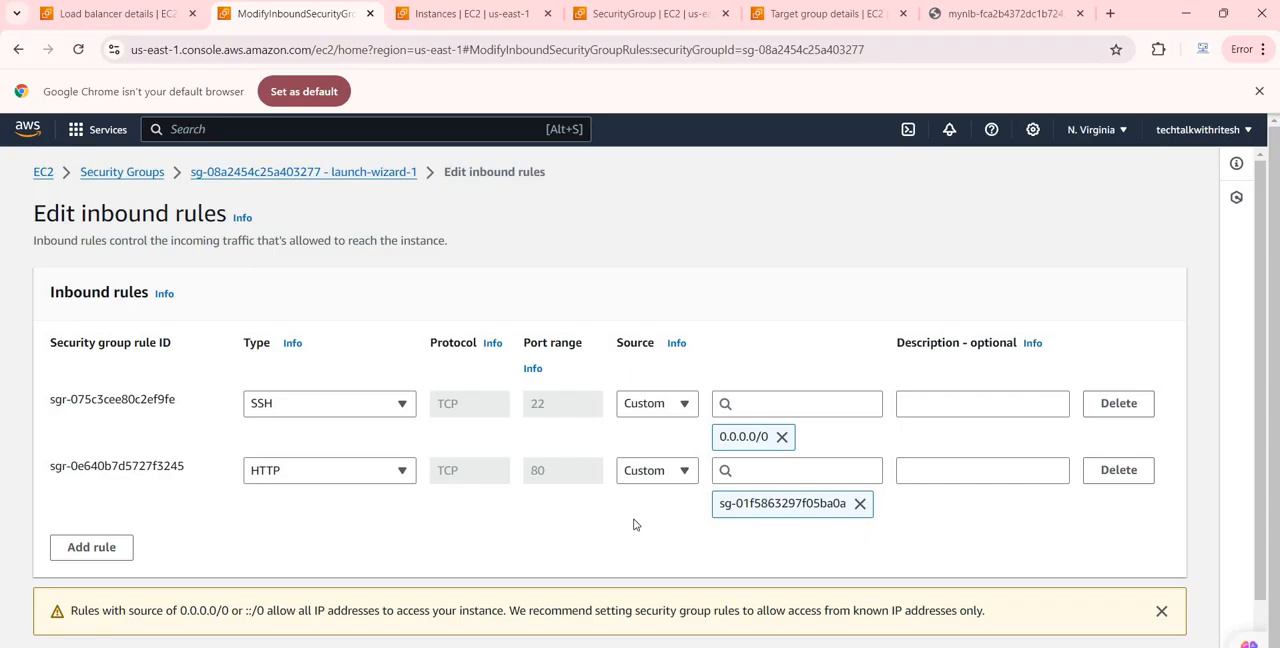
{"action": "left_click", "coordinate": [118, 551]}
{"action": "left_click", "coordinate": [403, 549]}
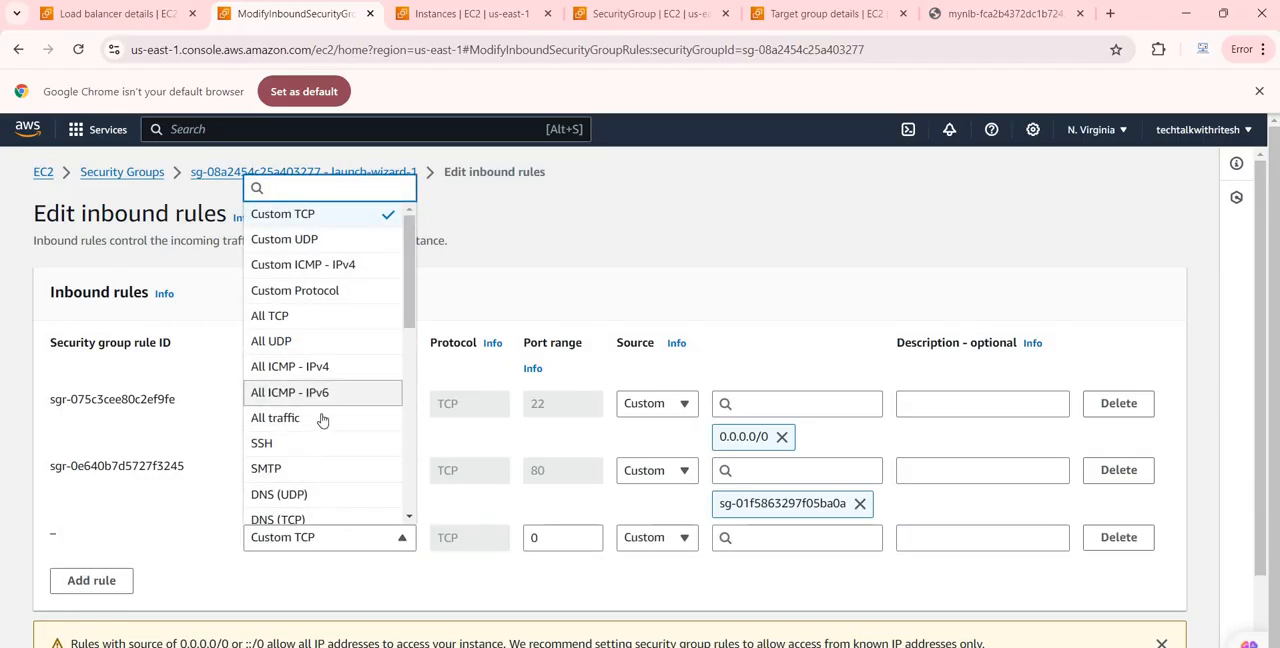
{"action": "scroll", "coordinate": [325, 380], "scroll_direction": "down", "scroll_amount": 3}
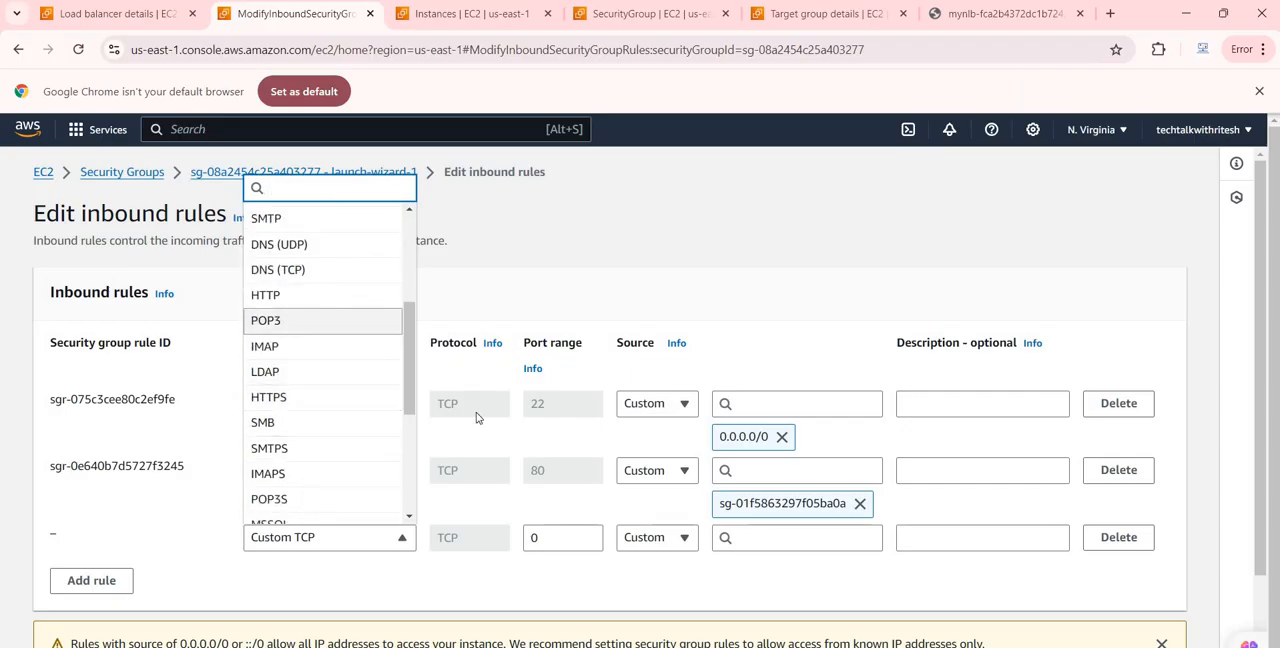
{"action": "left_click", "coordinate": [786, 541]}
{"action": "scroll", "coordinate": [866, 417], "scroll_direction": "down", "scroll_amount": 1}
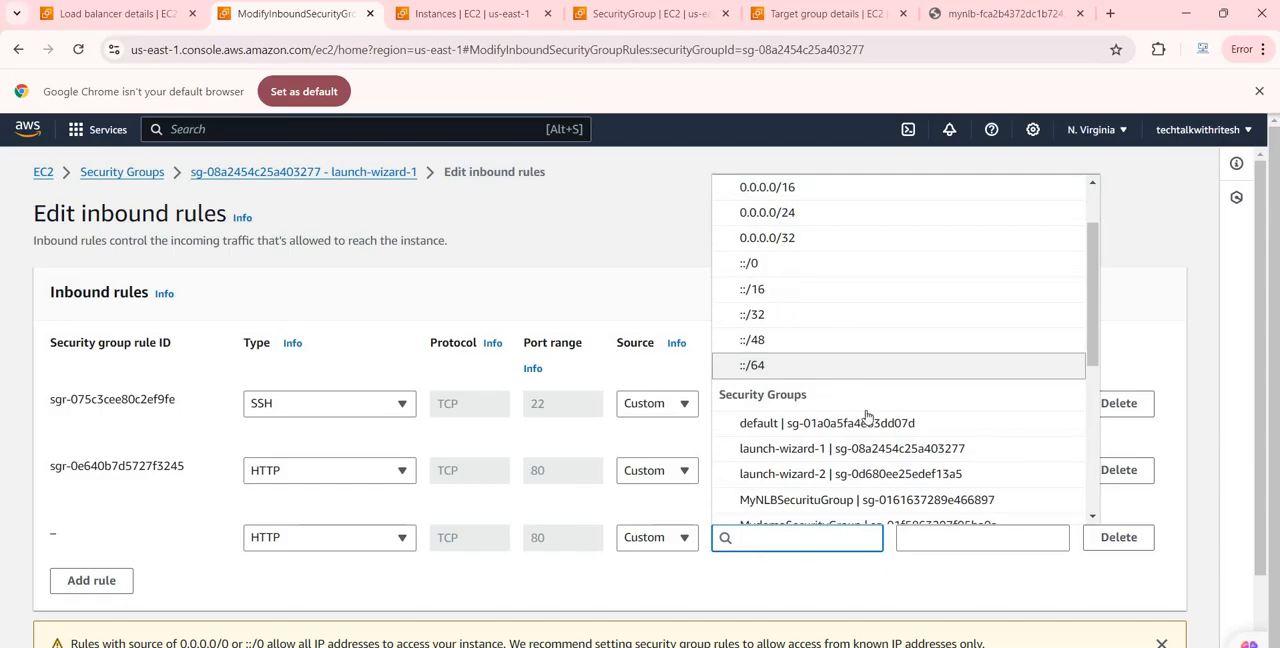
{"action": "left_click", "coordinate": [837, 499]}
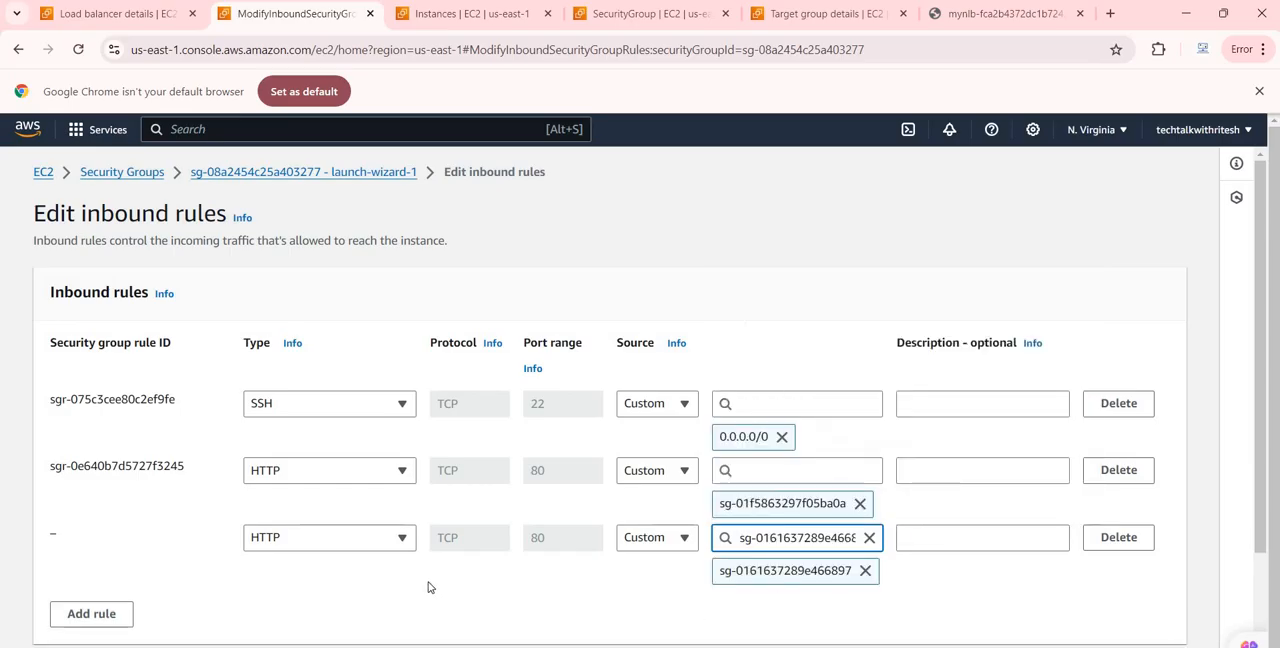
{"action": "scroll", "coordinate": [1116, 627], "scroll_direction": "down", "scroll_amount": 2}
{"action": "left_click", "coordinate": [1137, 622]}
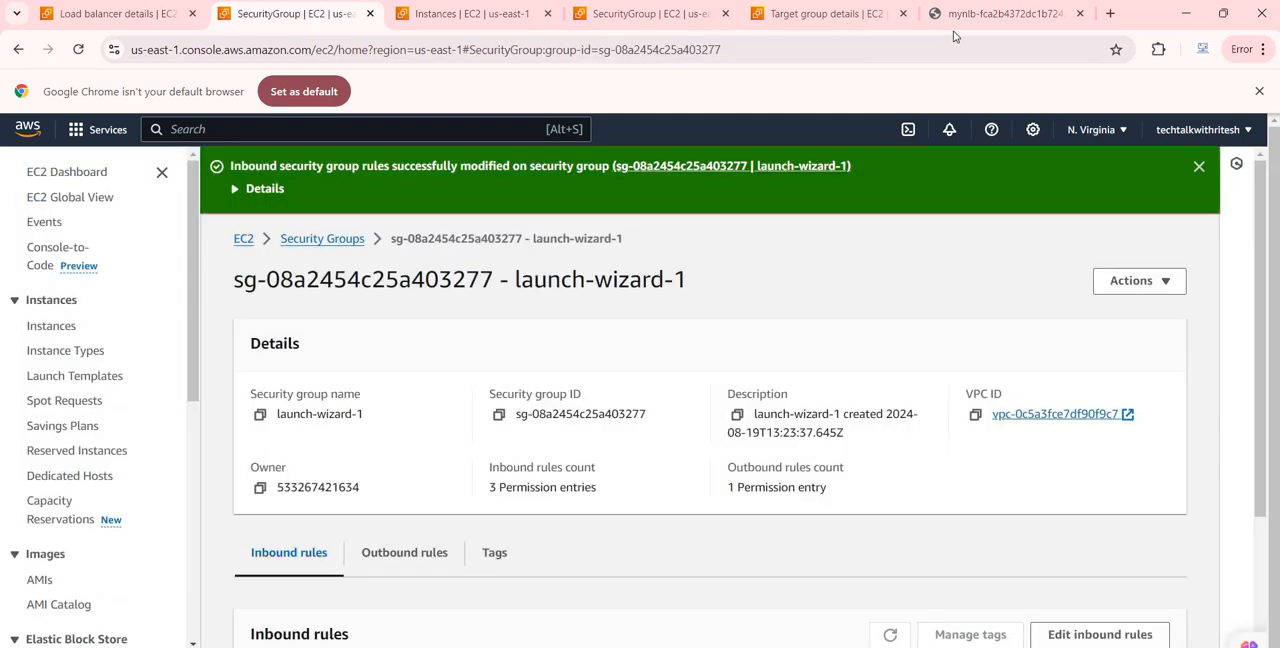
Return to the MyNLB DNS page and reload it repeatedly to test distribution with the saved inbound rule
{"action": "left_click", "coordinate": [953, 26]}
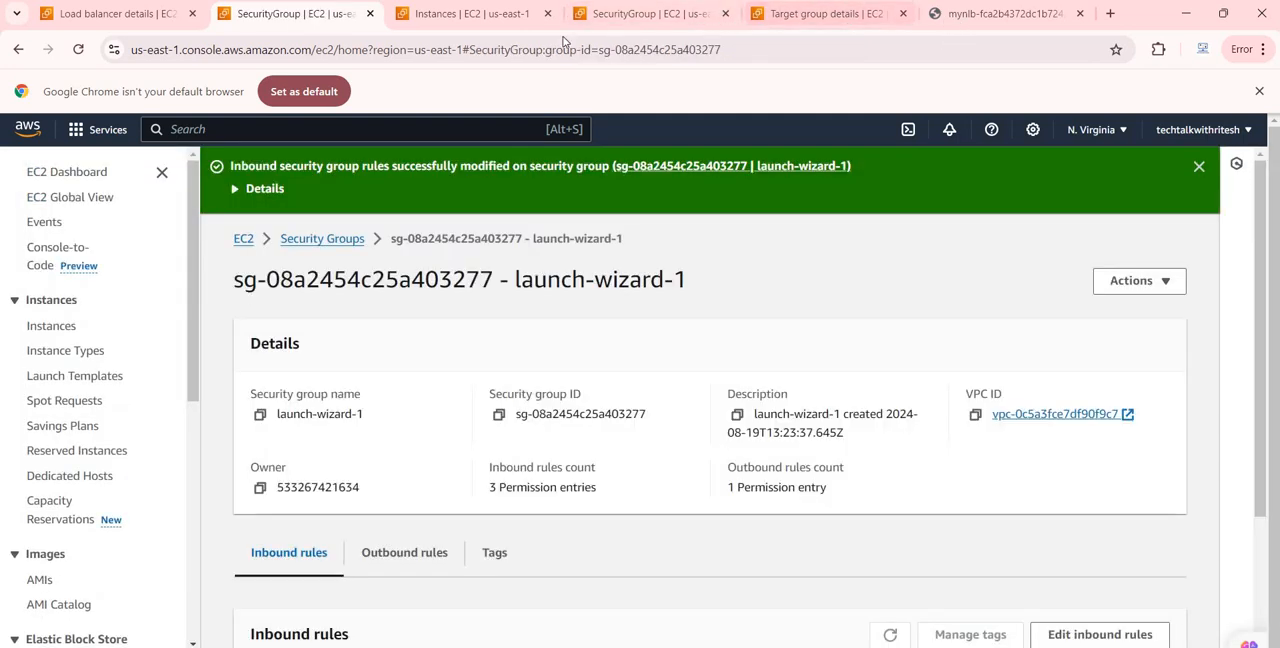
{"action": "left_click", "coordinate": [79, 50]}
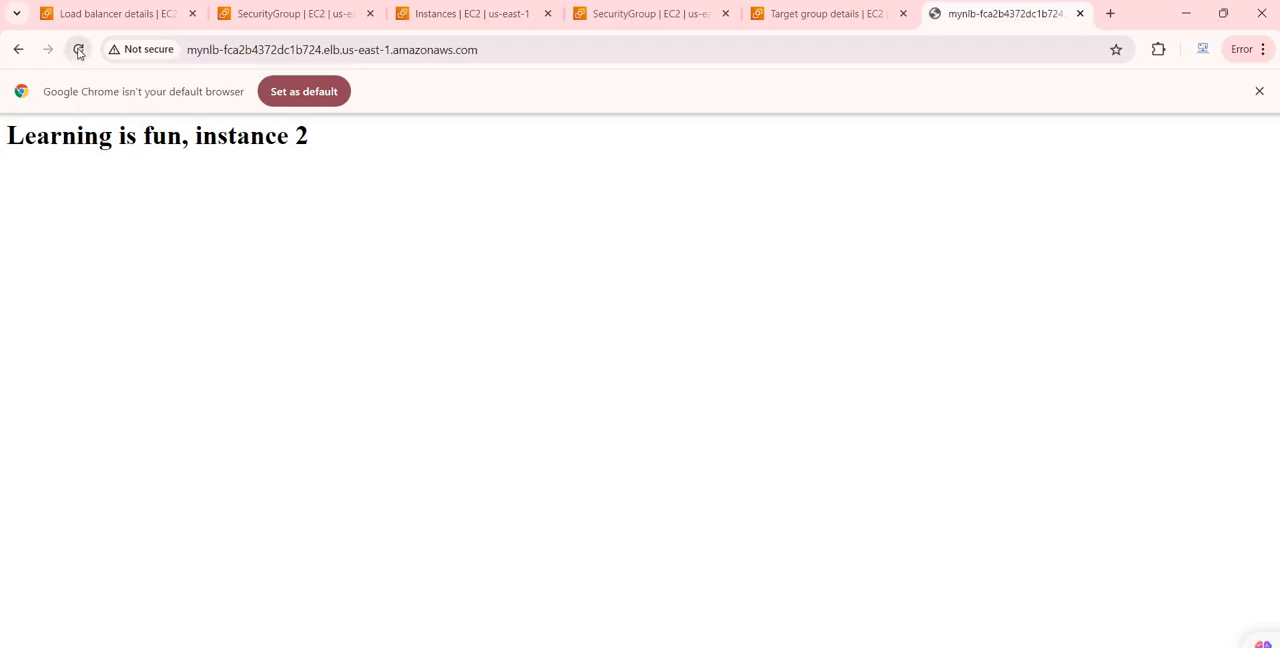
{"action": "left_click", "coordinate": [79, 50]}
{"action": "left_click", "coordinate": [79, 50]}
{"action": "left_click", "coordinate": [79, 50]}
{"action": "left_click", "coordinate": [79, 50]}
{"action": "left_click", "coordinate": [79, 50]}
{"action": "left_click", "coordinate": [79, 50]}
Open myNLBTargetGroup from the MyNLB details and check the health status of its registered targets
{"action": "left_click", "coordinate": [145, 16]}
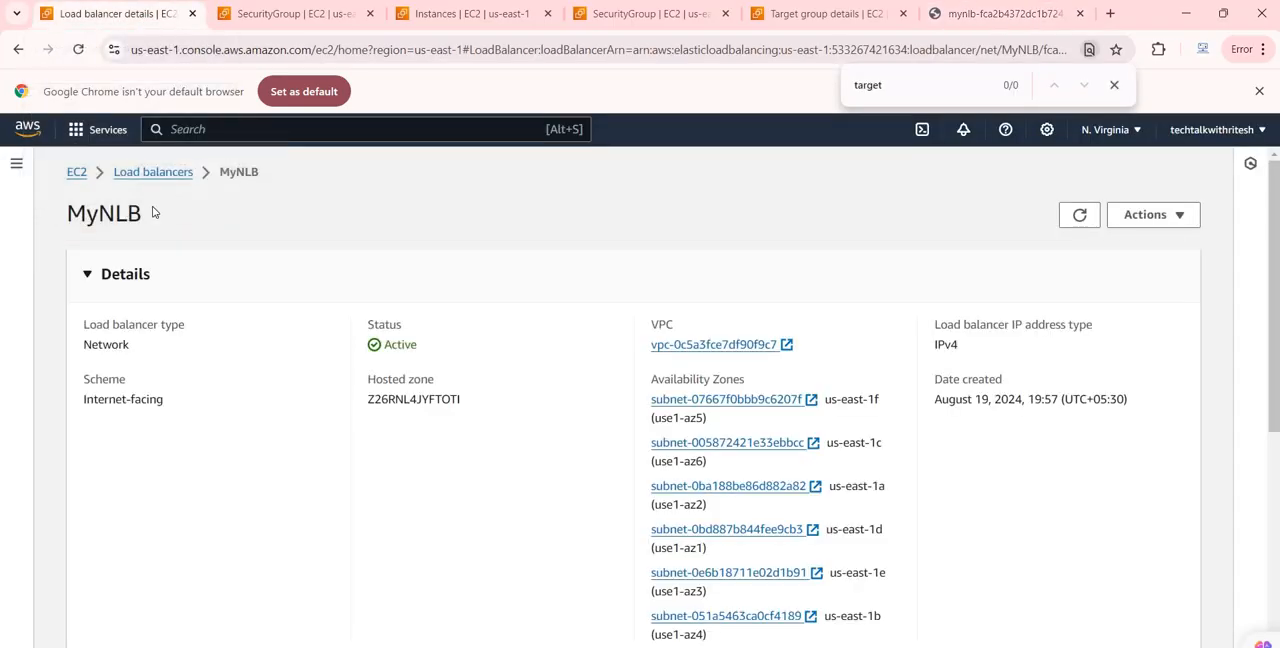
{"action": "scroll", "coordinate": [420, 475], "scroll_direction": "down", "scroll_amount": 3}
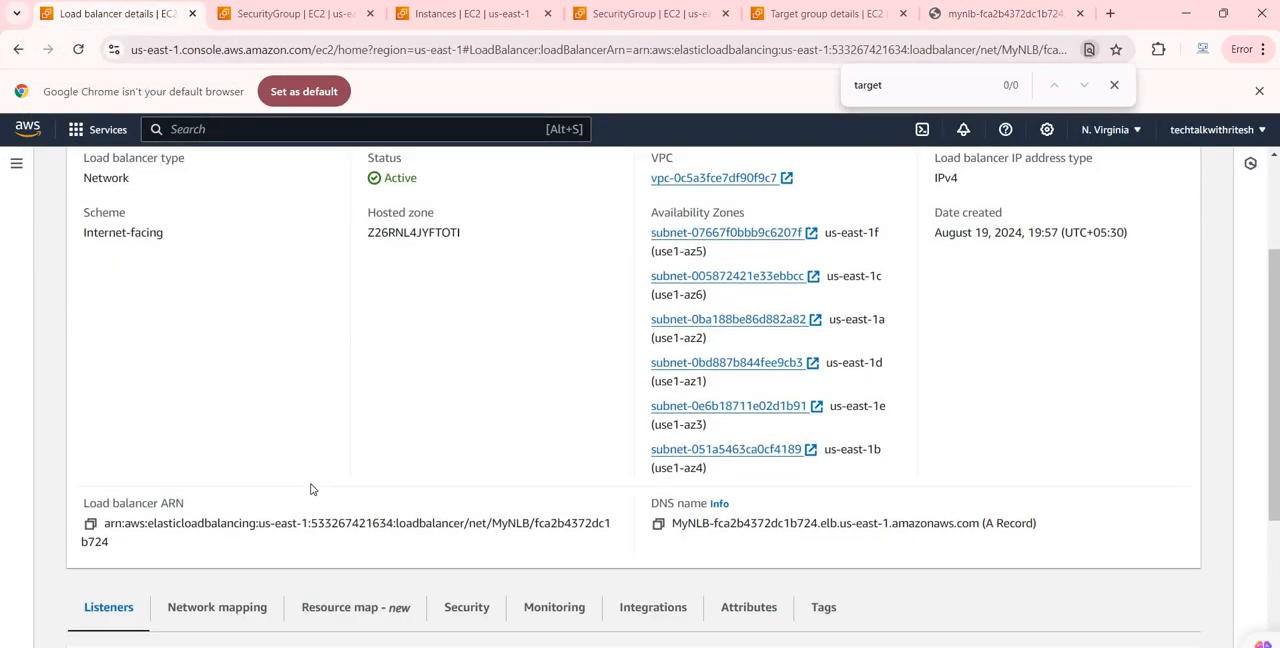
{"action": "scroll", "coordinate": [261, 480], "scroll_direction": "down", "scroll_amount": 1}
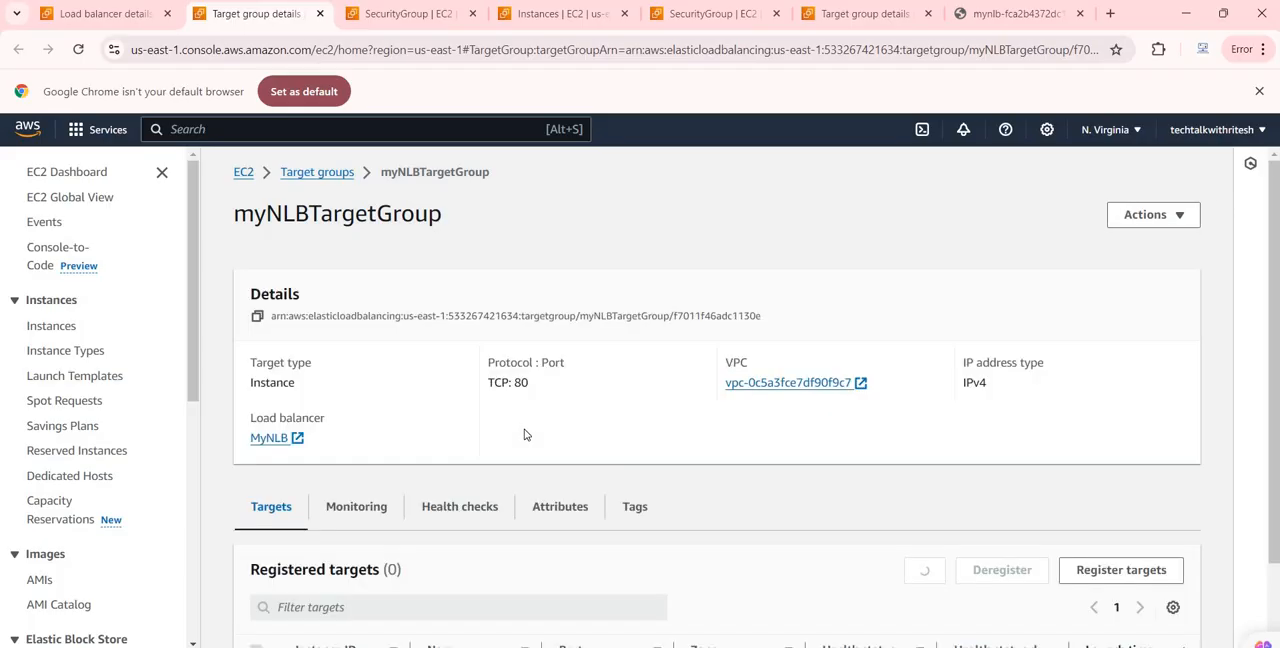
{"action": "scroll", "coordinate": [526, 437], "scroll_direction": "down", "scroll_amount": 2}
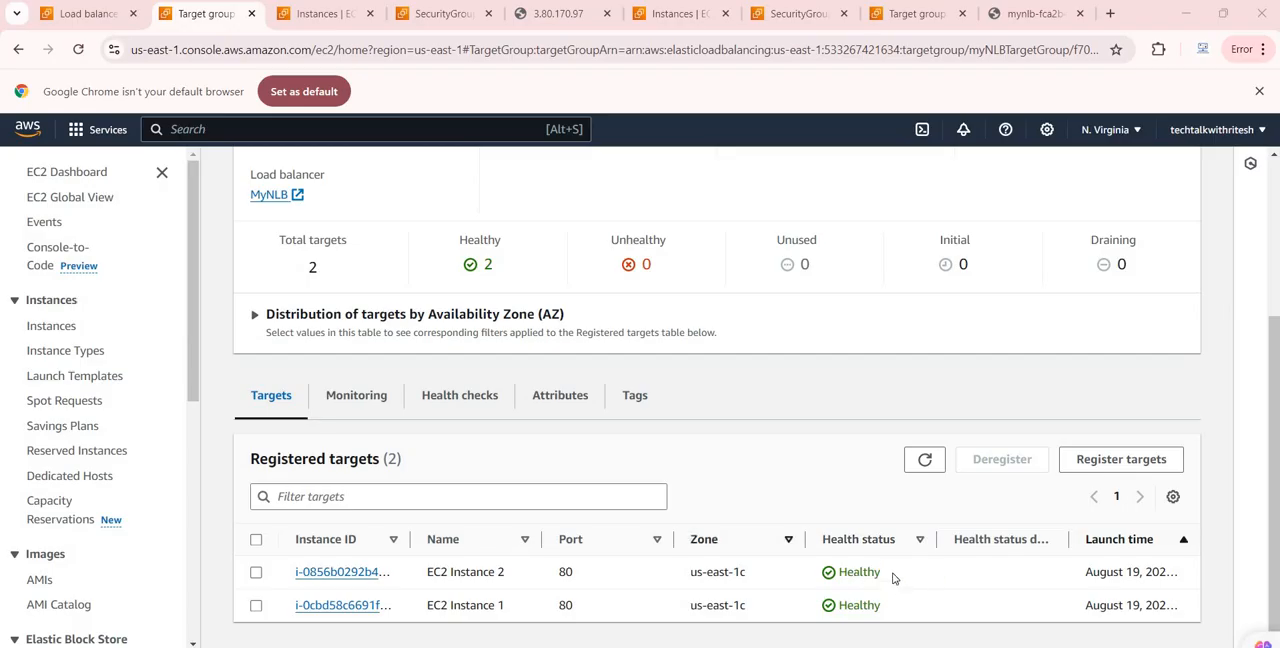
Go back to the MyNLB DNS page and refresh it many times to compare responses from both registered instances
{"action": "left_click", "coordinate": [1012, 16]}
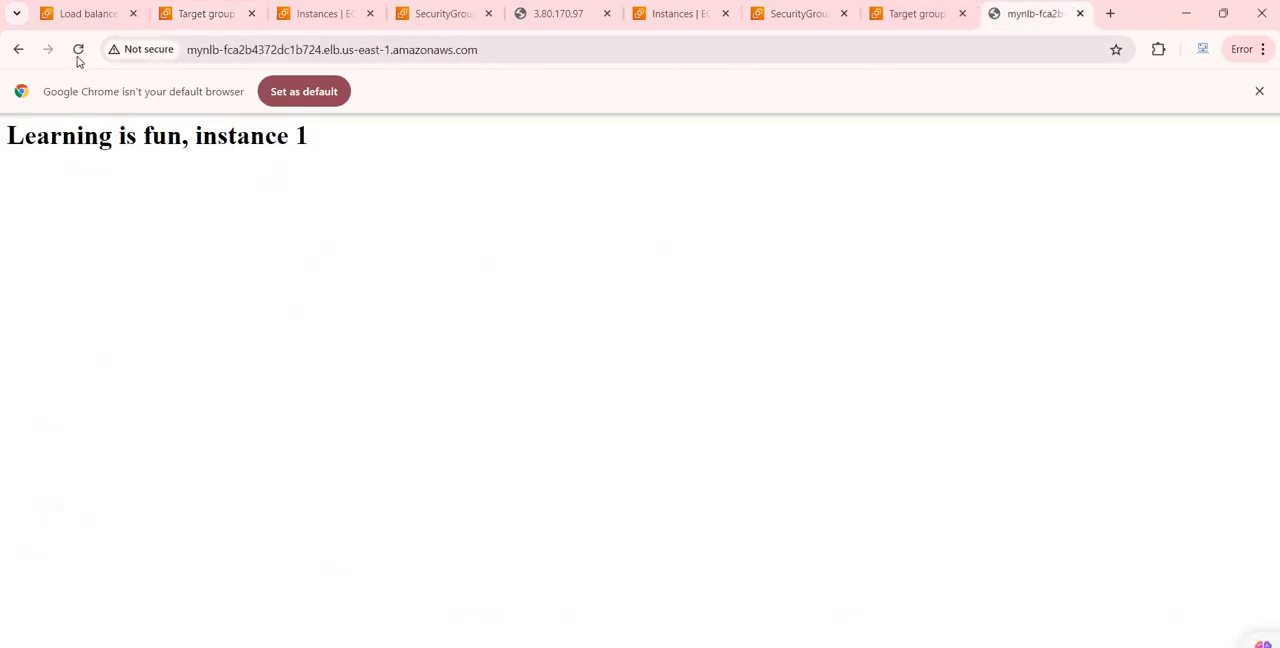
{"action": "left_click", "coordinate": [78, 52]}
{"action": "left_click", "coordinate": [78, 52]}
{"action": "left_click", "coordinate": [78, 52]}
{"action": "left_click", "coordinate": [79, 52]}
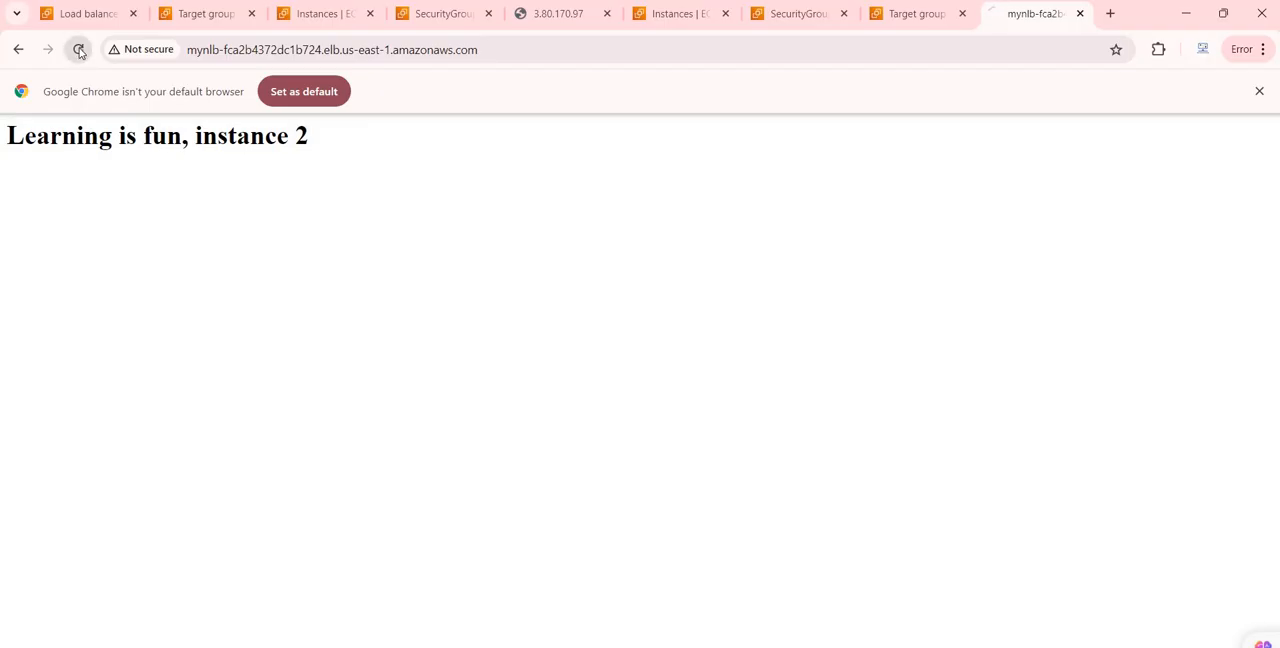
{"action": "left_click", "coordinate": [79, 52]}
{"action": "left_click", "coordinate": [79, 52]}
{"action": "left_click", "coordinate": [79, 52]}
{"action": "left_click", "coordinate": [79, 52]}
{"action": "left_click", "coordinate": [79, 52]}
{"action": "left_click", "coordinate": [79, 52]}
{"action": "left_click", "coordinate": [79, 52]}
{"action": "left_click", "coordinate": [79, 52]}
{"action": "left_click", "coordinate": [79, 52]}
{"action": "left_click", "coordinate": [79, 52]}
Duplicate the MyNLB DNS page in another browser tab and reload the copy to test traffic distribution
{"action": "right_click", "coordinate": [1014, 24]}
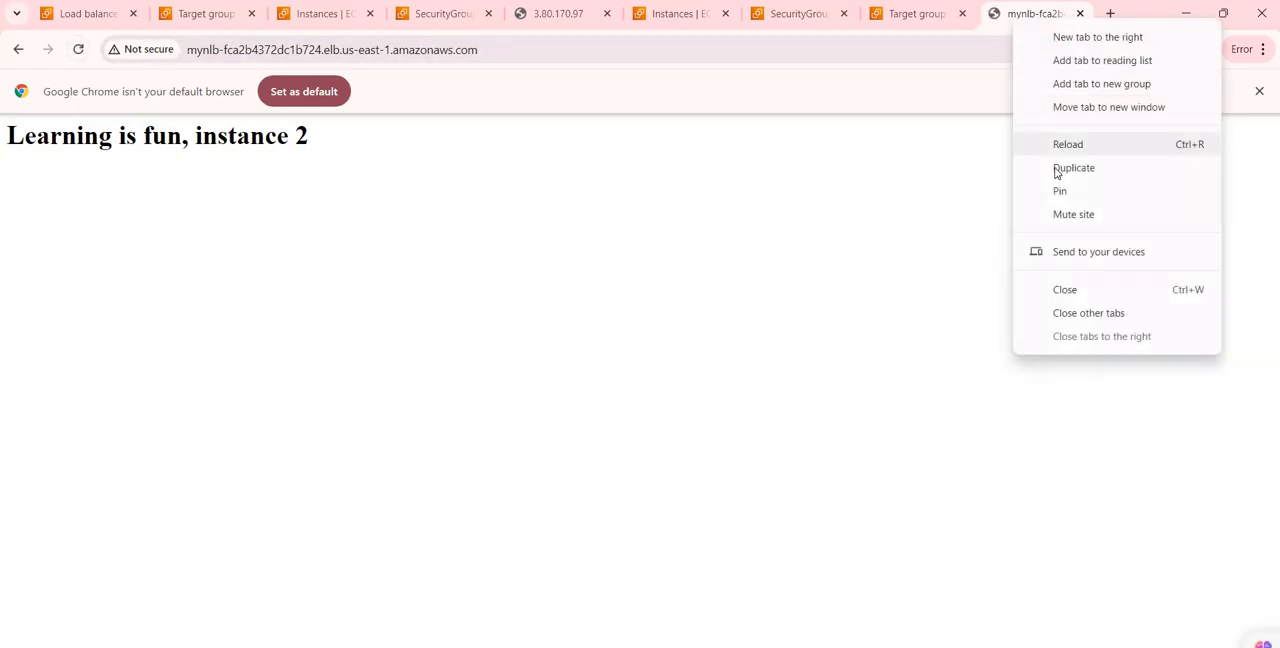
{"action": "key", "text": "Return"}
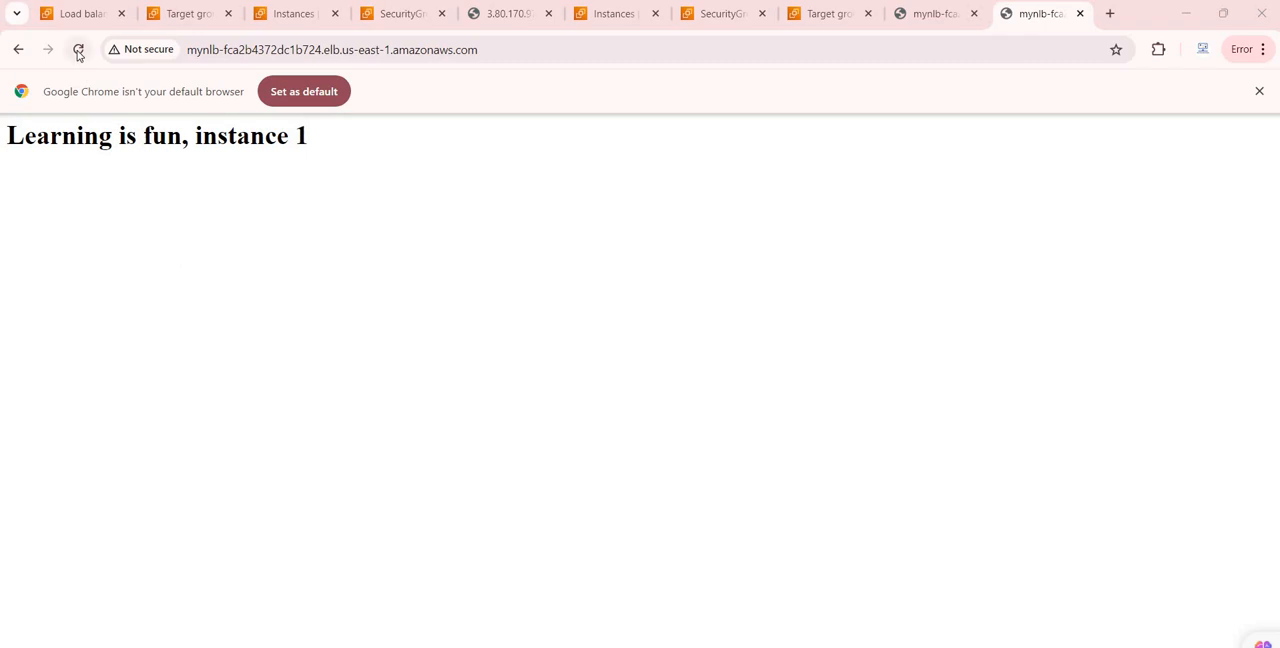
{"action": "left_click", "coordinate": [78, 50]}
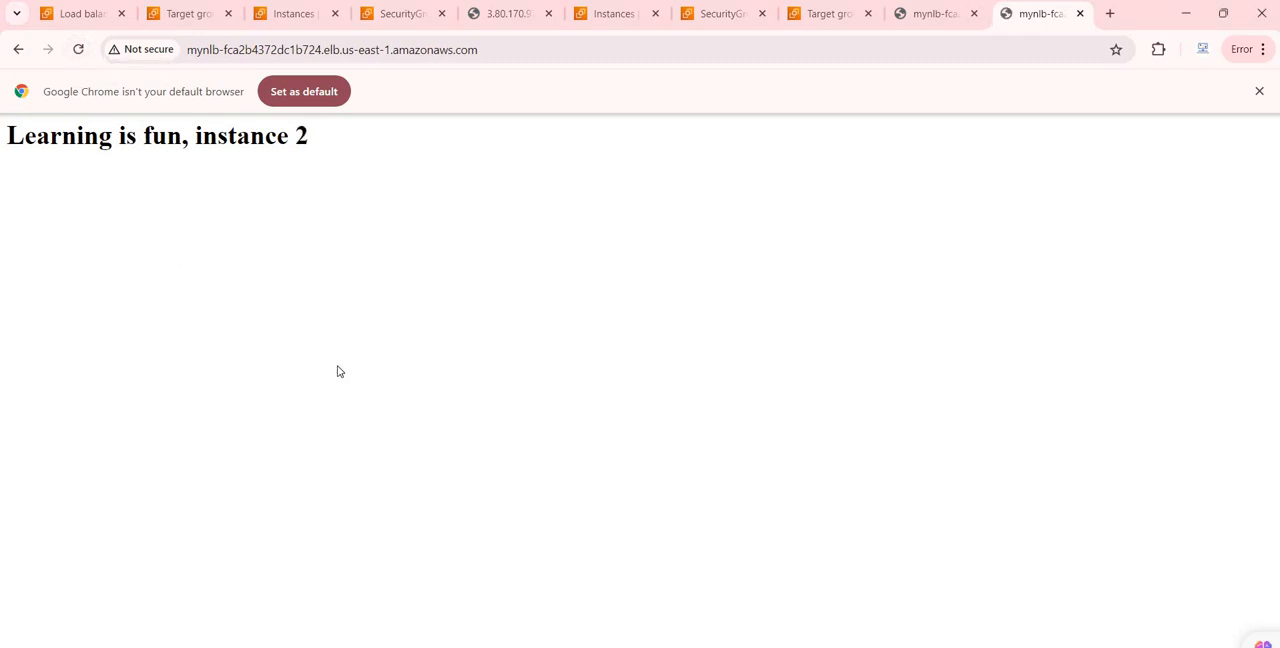